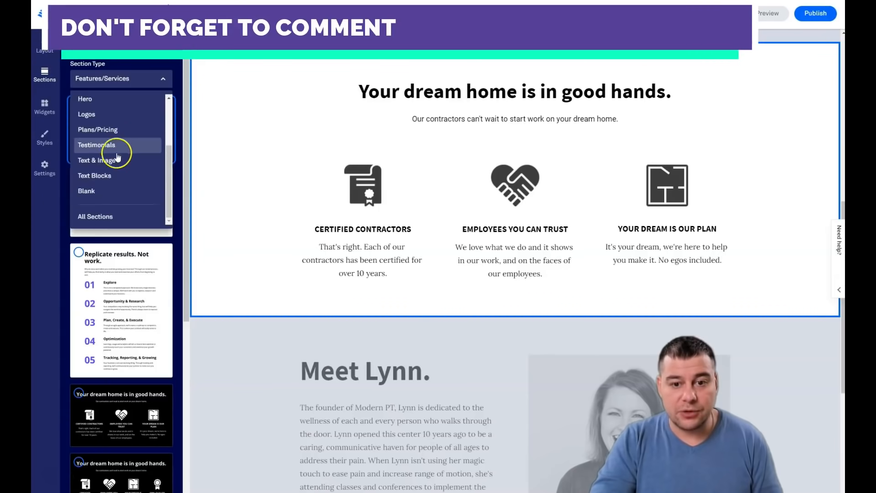
Browse the section templates of the Text & Image type
left_click(94, 162)
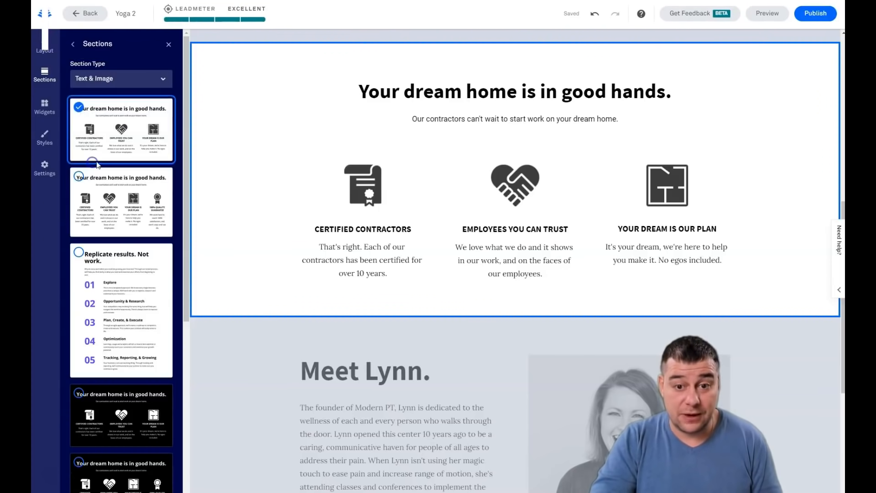
scroll(124, 157, "down", 3)
scroll(124, 159, "down", 15)
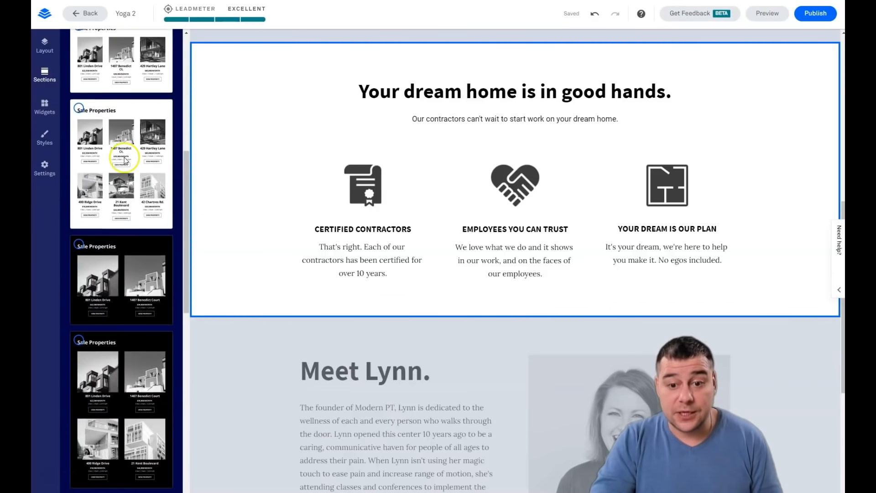
scroll(124, 158, "up", 15)
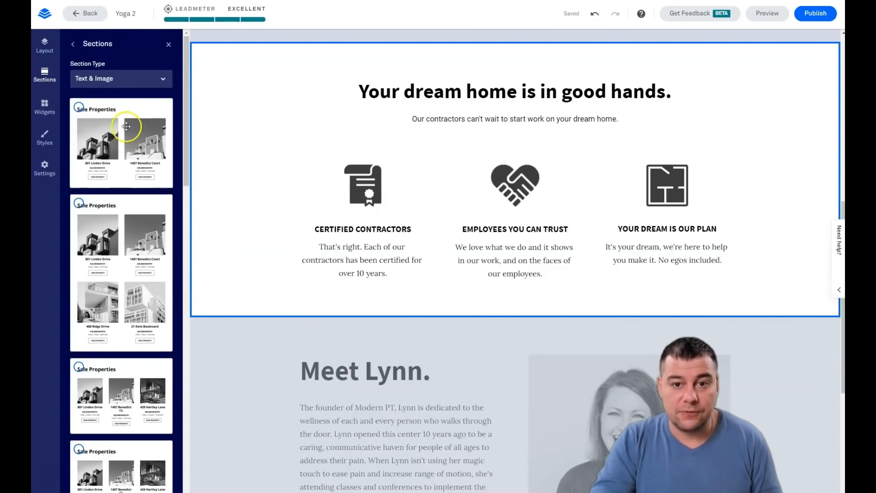
Add a blank three-column section directly above the "Your dream home is in good hands." section
left_click(162, 79)
scroll(114, 182, "down", 2)
left_click(95, 190)
scroll(122, 197, "down", 6)
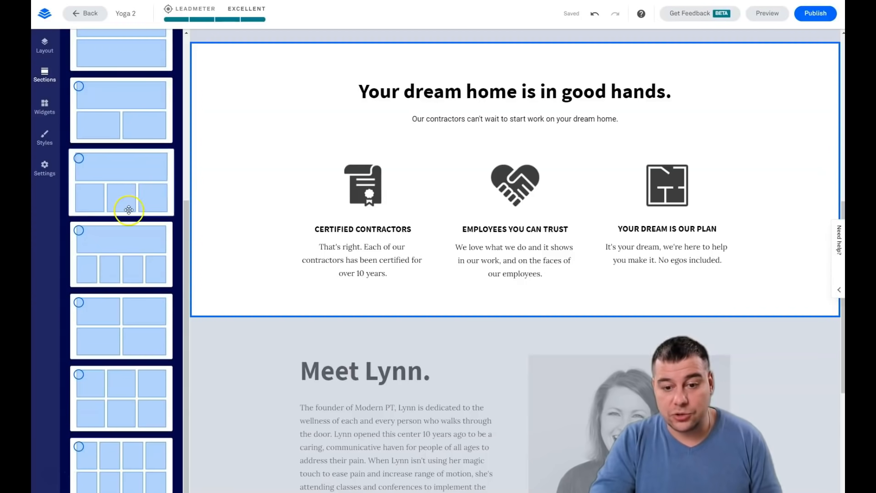
scroll(128, 210, "up", 6)
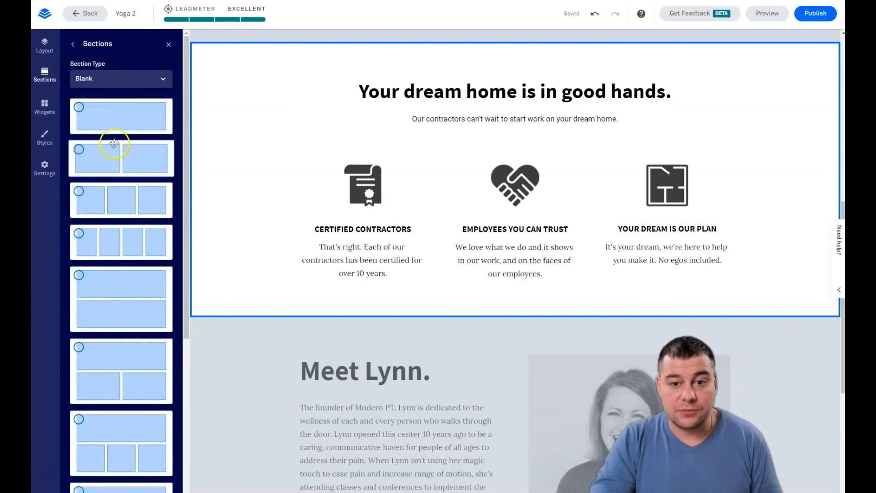
scroll(123, 158, "down", 2)
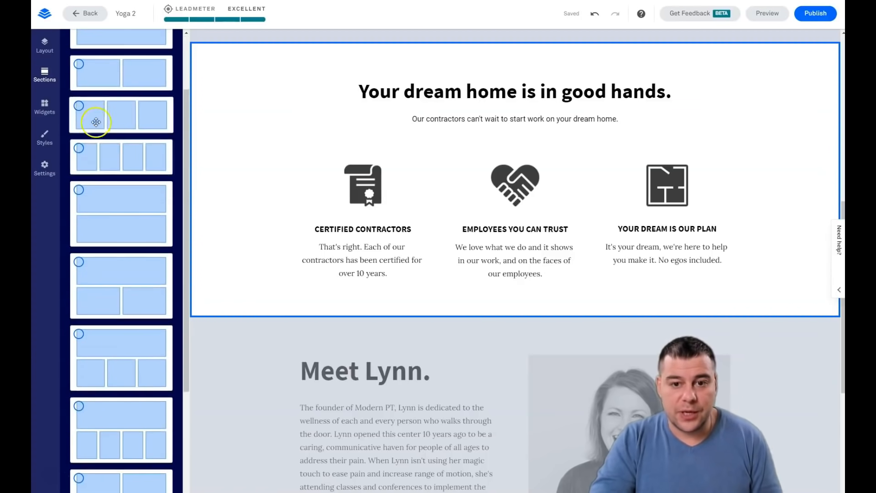
left_click_drag(92, 108, 474, 60)
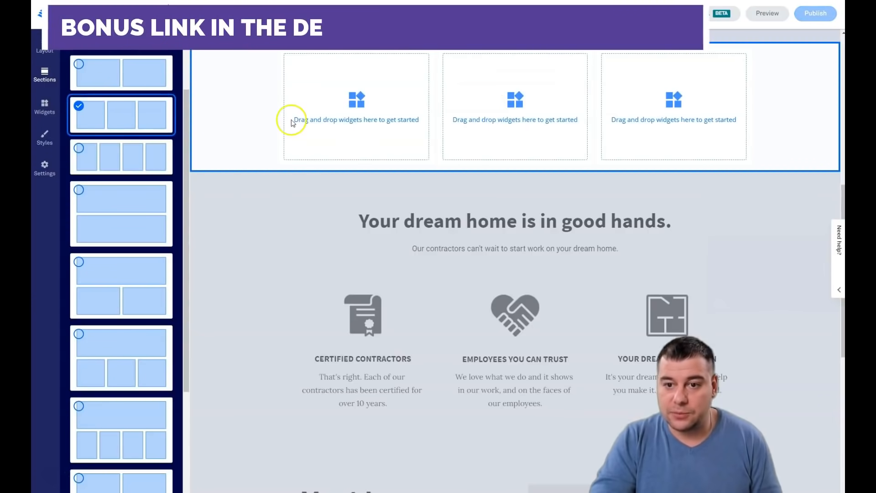
Open the widget library for the page with the new blank section
scroll(307, 125, "up", 5)
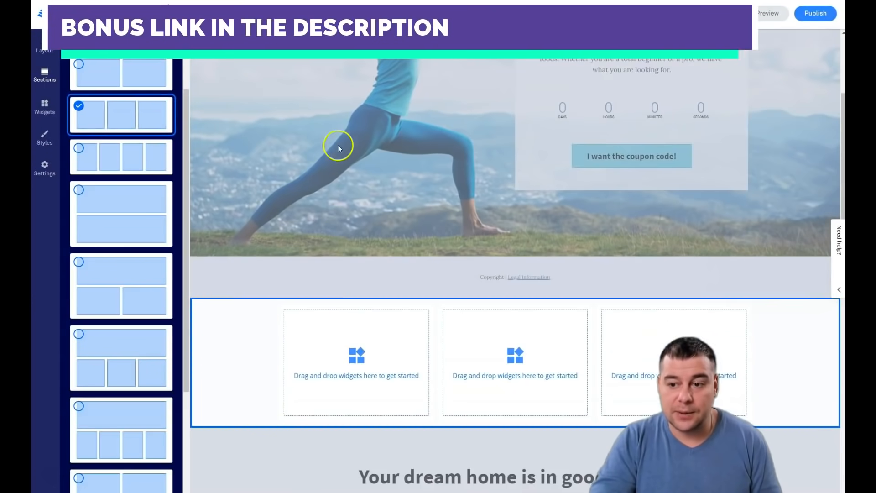
scroll(457, 301, "up", 3)
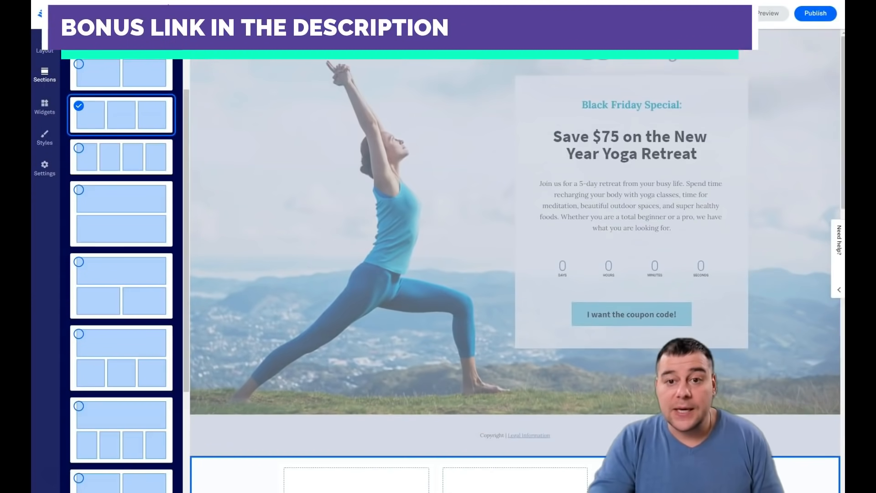
left_click(44, 109)
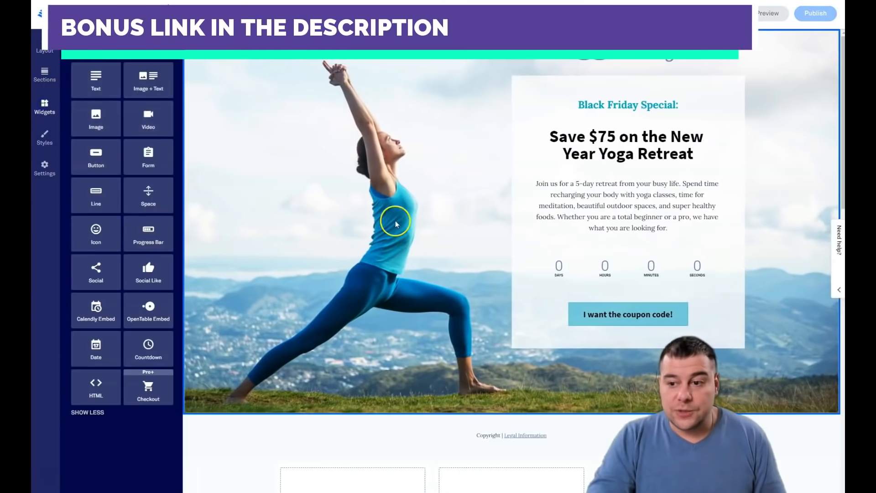
scroll(413, 245, "down", 7)
scroll(411, 183, "up", 2)
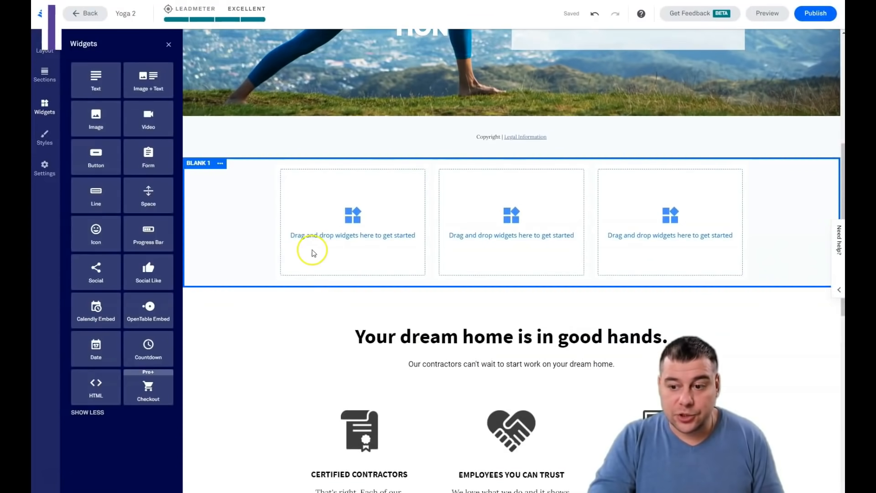
Review the actions offered for the blank section, such as editing its settings, adding a section, duplicating, copying and deleting
left_click(220, 164)
left_click(277, 174)
mouse_move(259, 191)
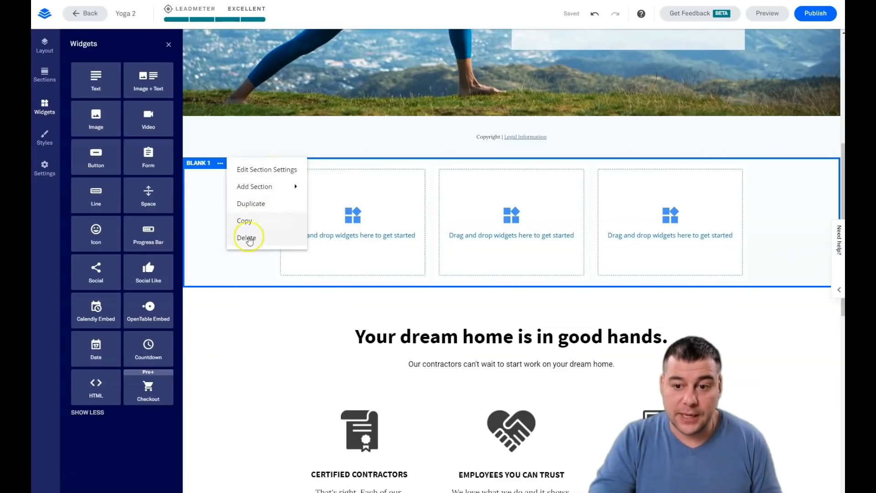
left_click(211, 190)
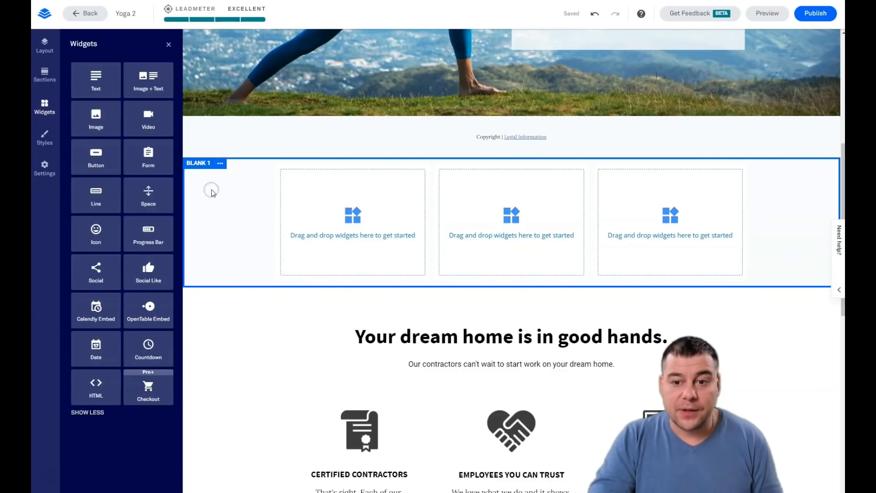
left_click(220, 163)
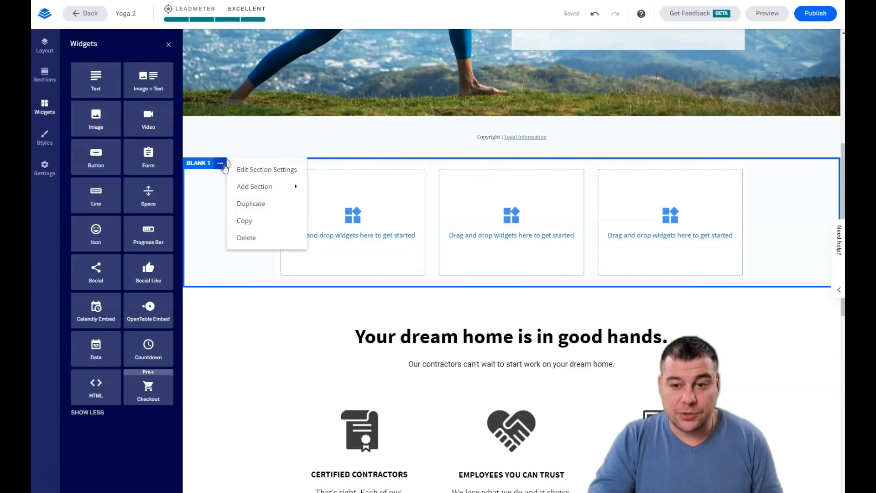
left_click(204, 192)
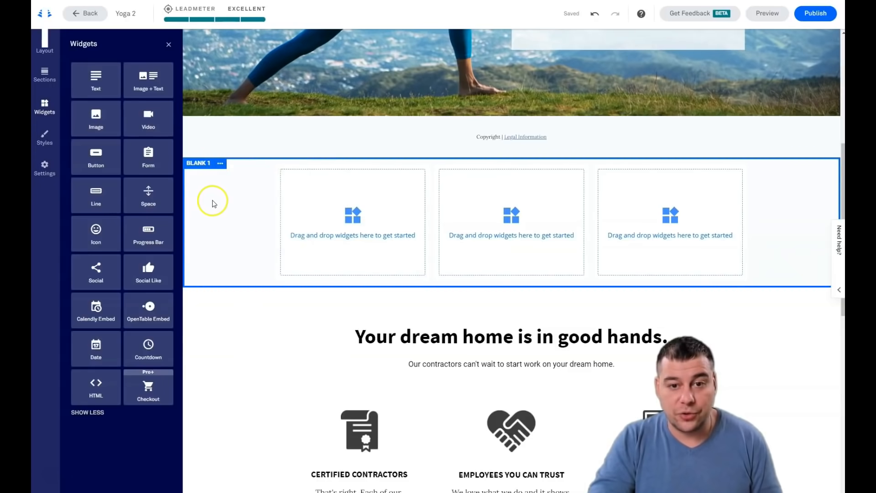
Place an image widget in the blank section's first column, a video widget in the second and a text widget in the third
left_click(95, 413)
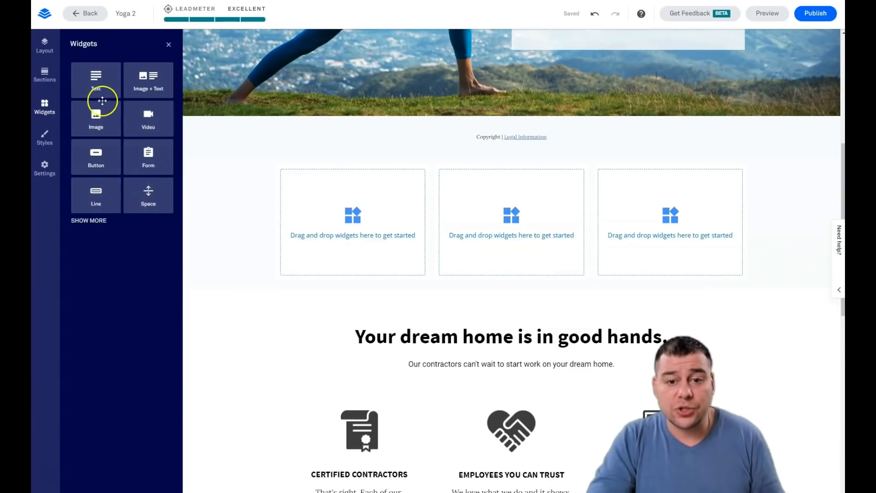
left_click_drag(100, 120, 350, 222)
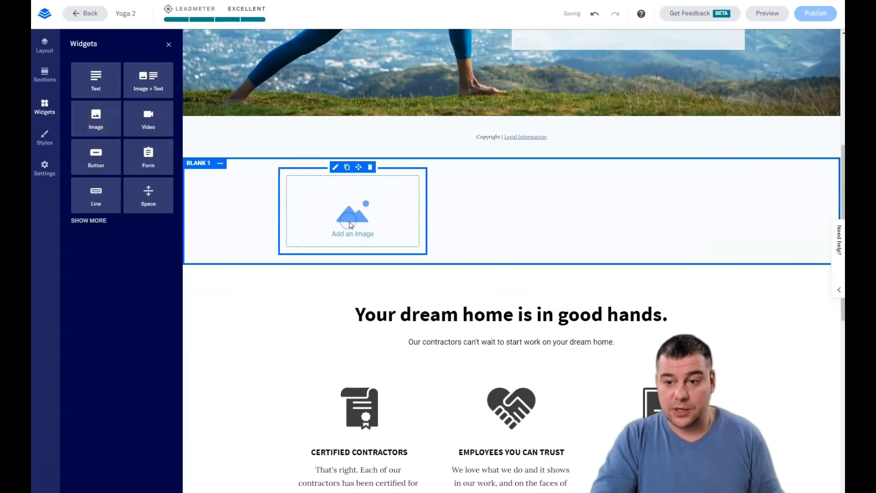
left_click(470, 212)
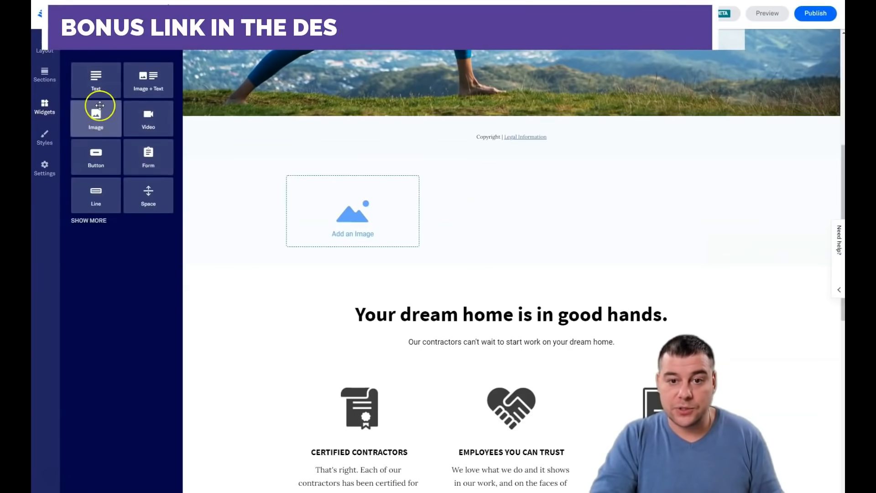
left_click_drag(133, 113, 518, 229)
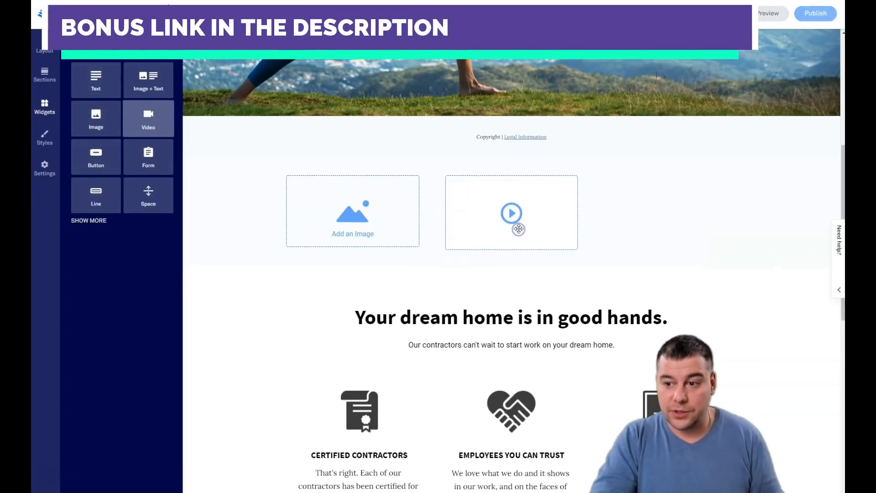
left_click_drag(100, 83, 658, 221)
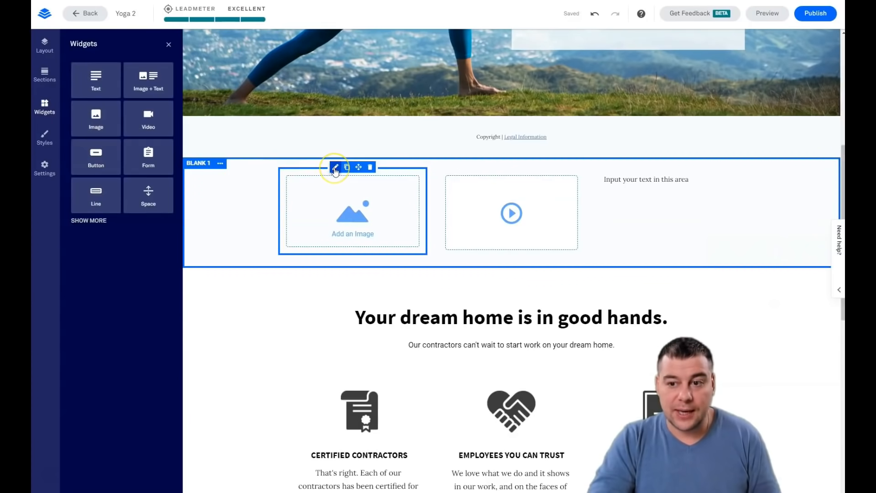
Set the shape of the image widget in the first column to Circular
left_click(335, 168)
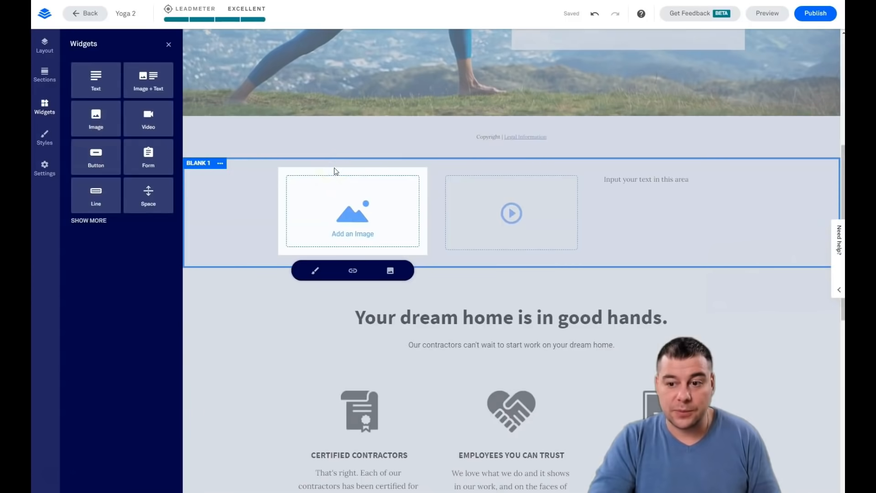
left_click(316, 272)
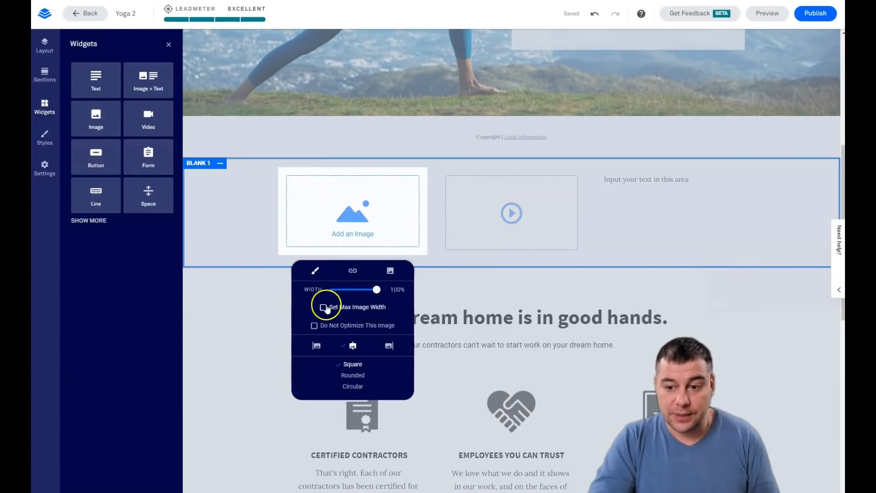
left_click(353, 387)
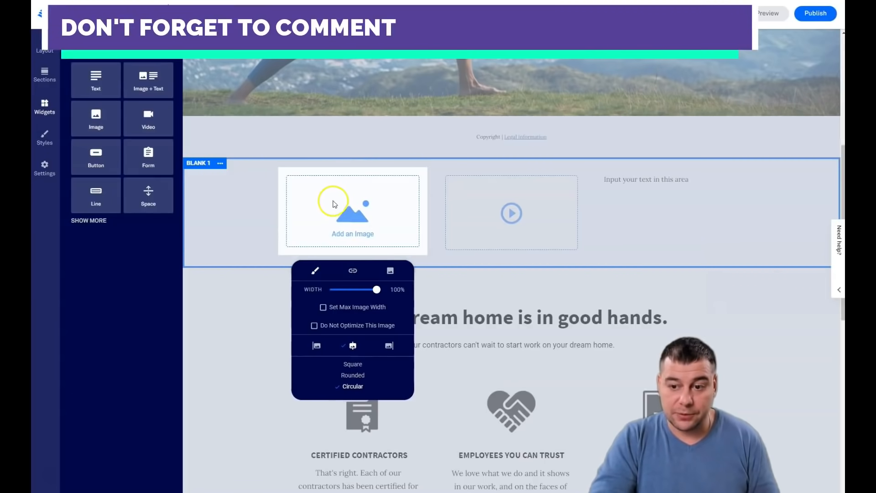
Open the blank section's settings and show its background color choices
left_click(220, 163)
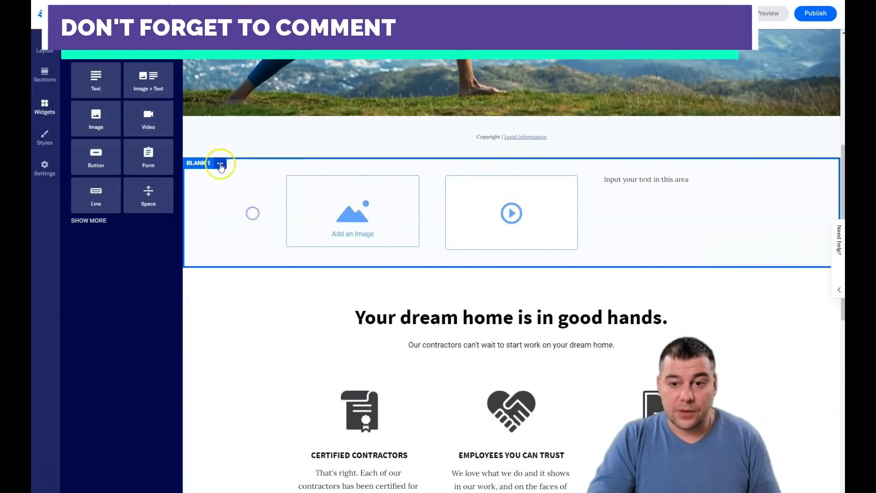
left_click(250, 172)
left_click(102, 97)
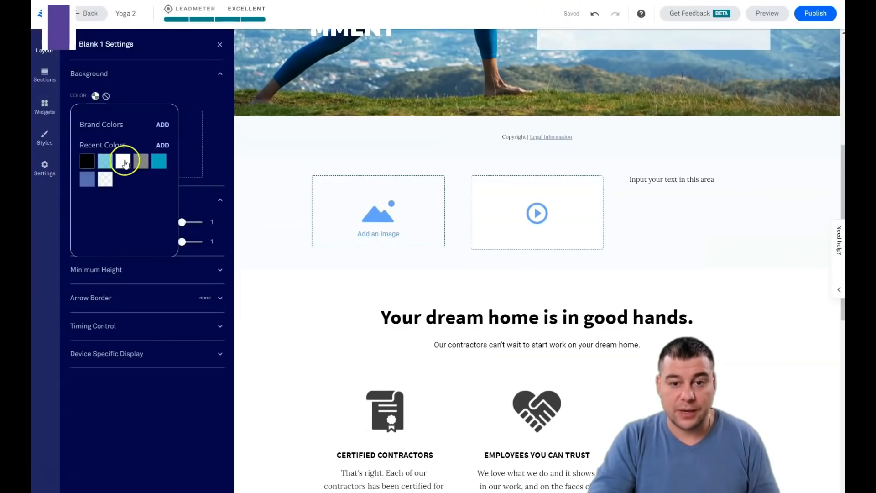
Try several recent colors as the blank section's background, including light blue, teal, black and slate blue
left_click(108, 163)
left_click(125, 163)
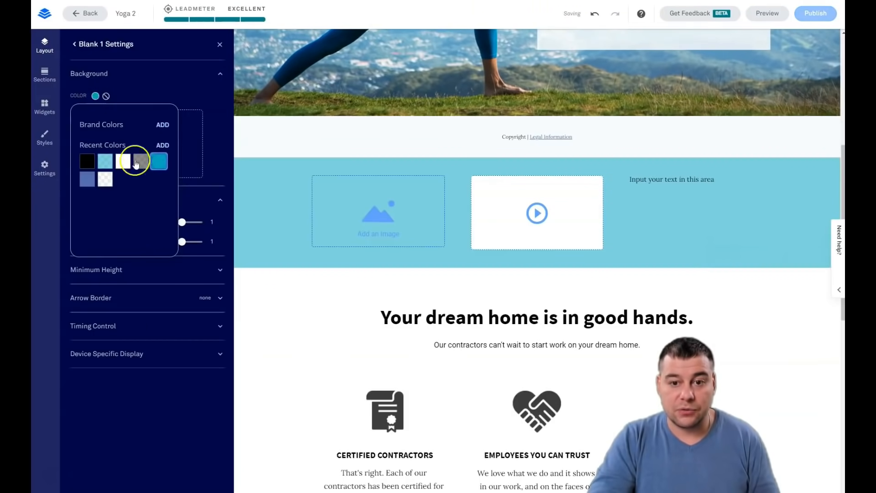
left_click(129, 166)
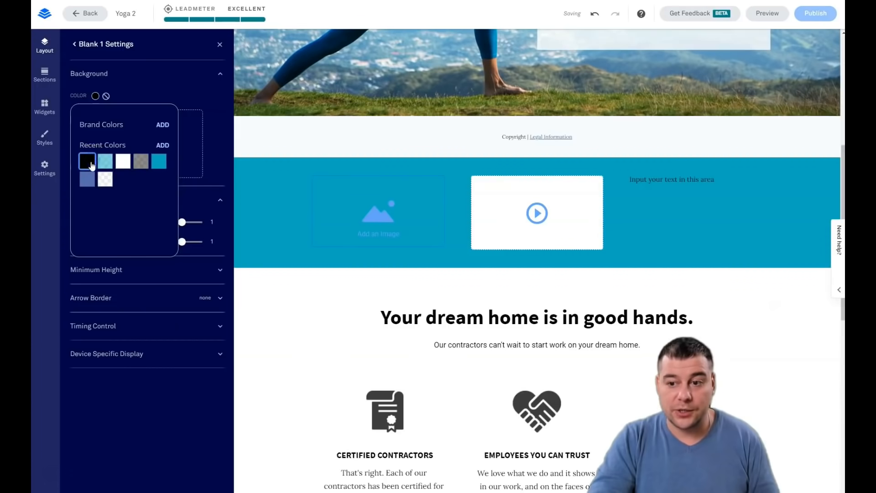
left_click(91, 164)
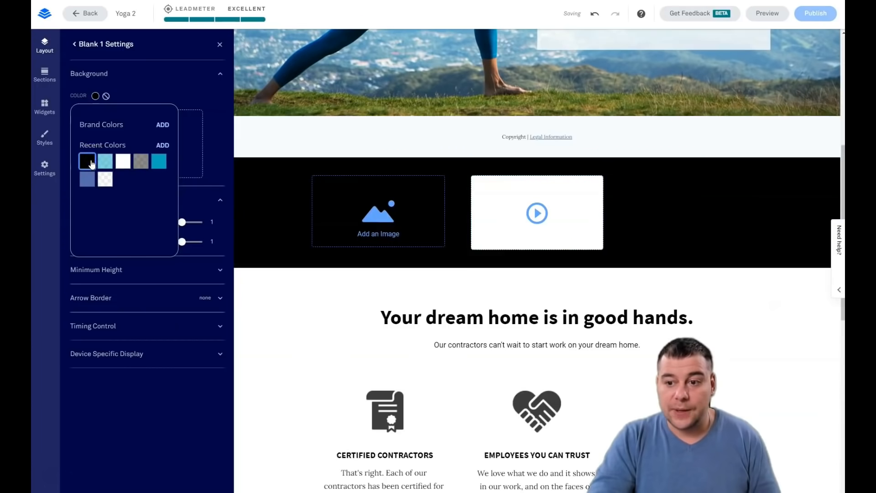
left_click(90, 185)
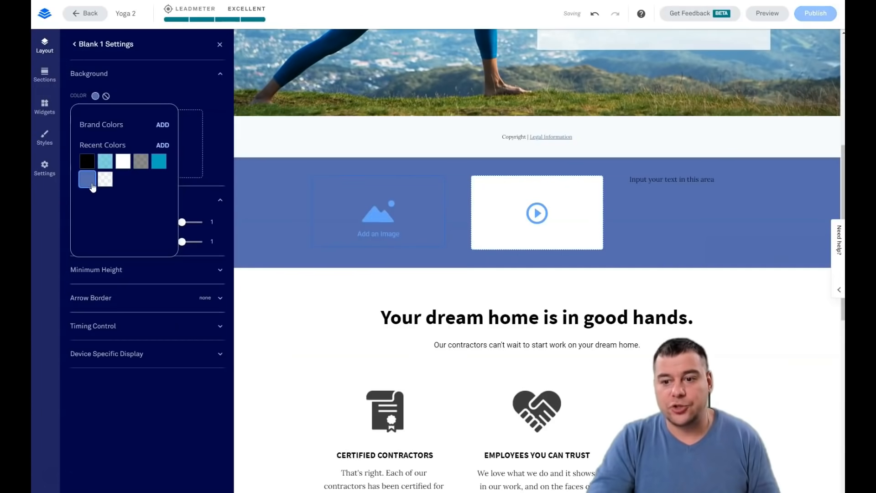
Give the blank section a custom pale pink background color, CAB3C6, at 100 opacity
left_click(163, 145)
left_click(142, 184)
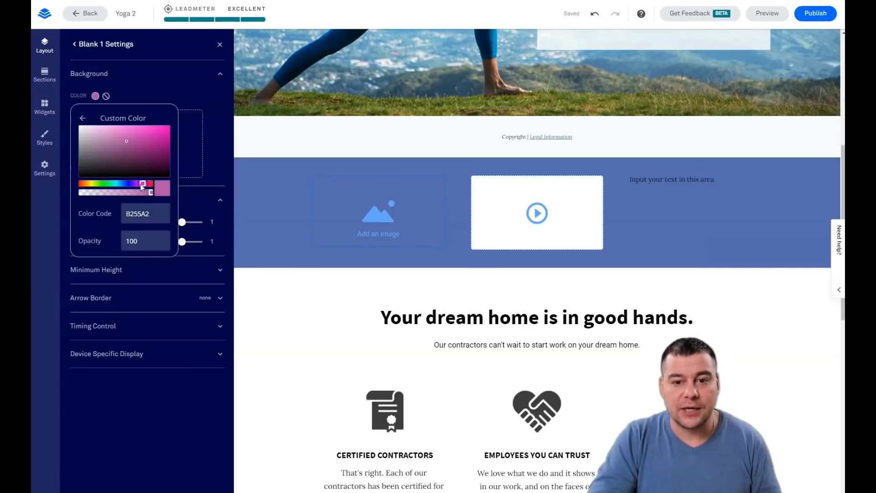
mouse_move(149, 146)
left_mouse_down()
mouse_move(139, 149)
mouse_move(114, 128)
mouse_move(107, 148)
left_mouse_up()
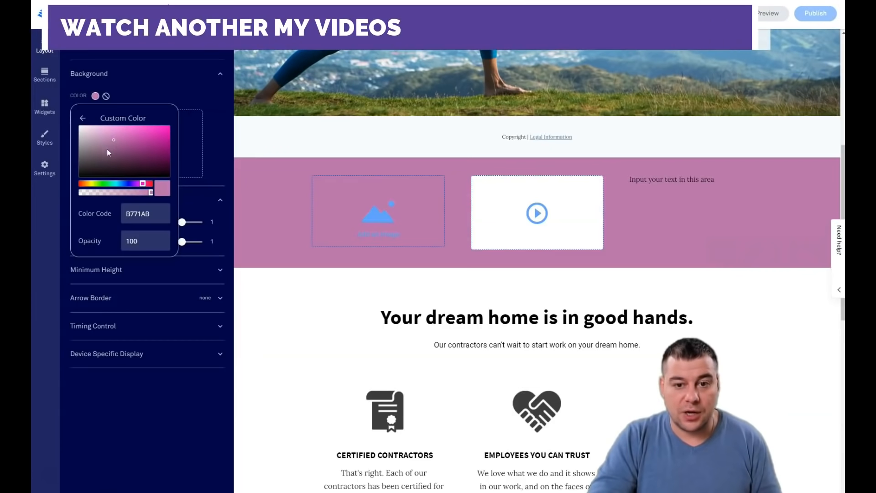
left_click(95, 153)
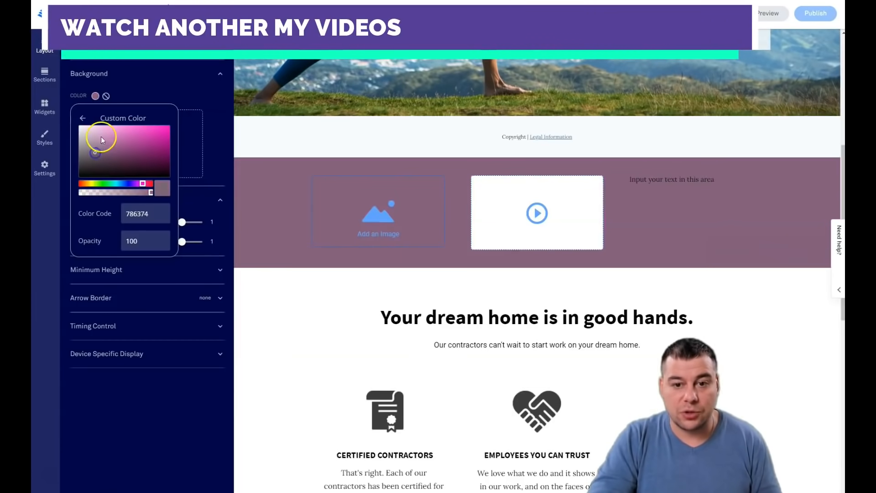
left_click(89, 136)
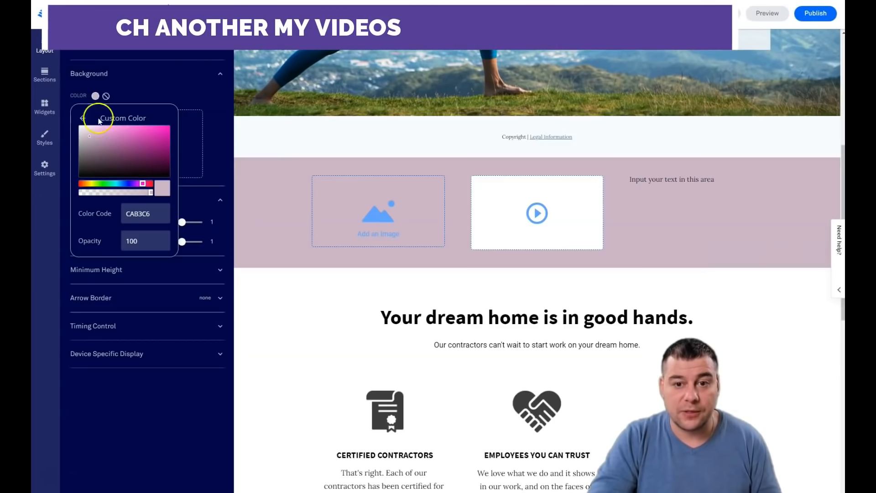
left_click(154, 86)
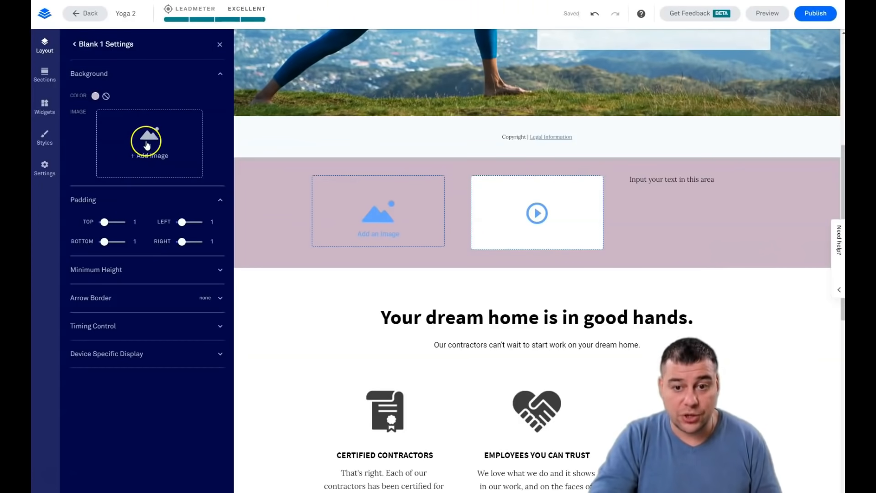
Try 50%, 75%, 90% and Full as the blank section's minimum height, and return it to Auto
left_click(219, 271)
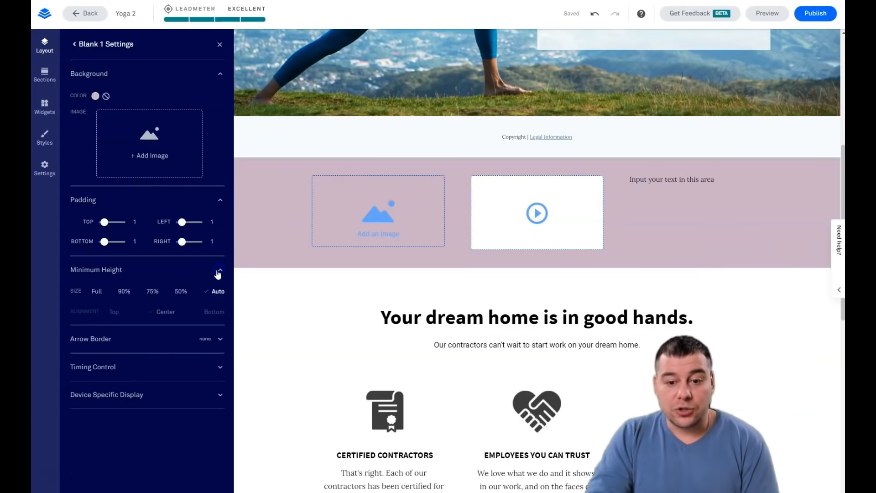
left_click(176, 292)
left_click(149, 293)
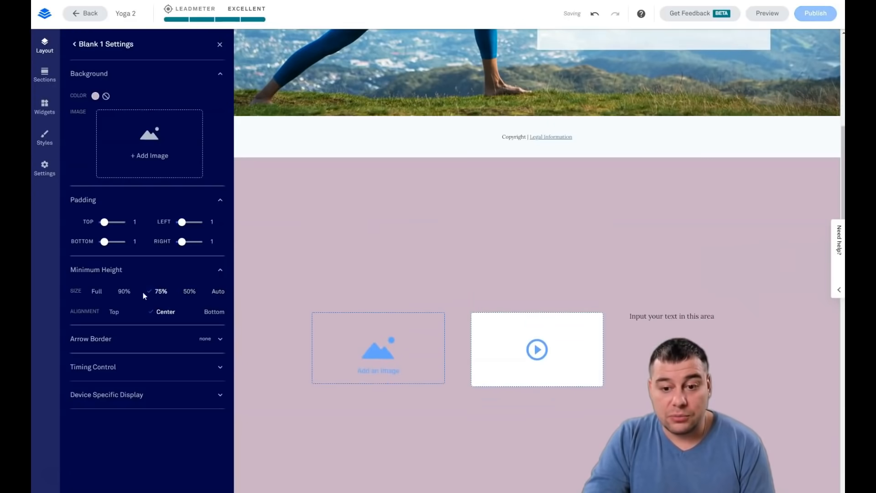
left_click(124, 293)
left_click(95, 292)
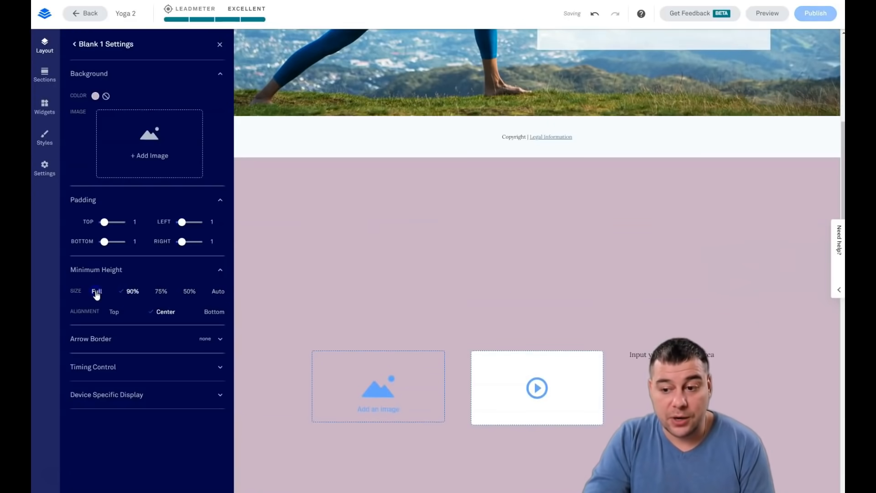
scroll(449, 262, "down", 8)
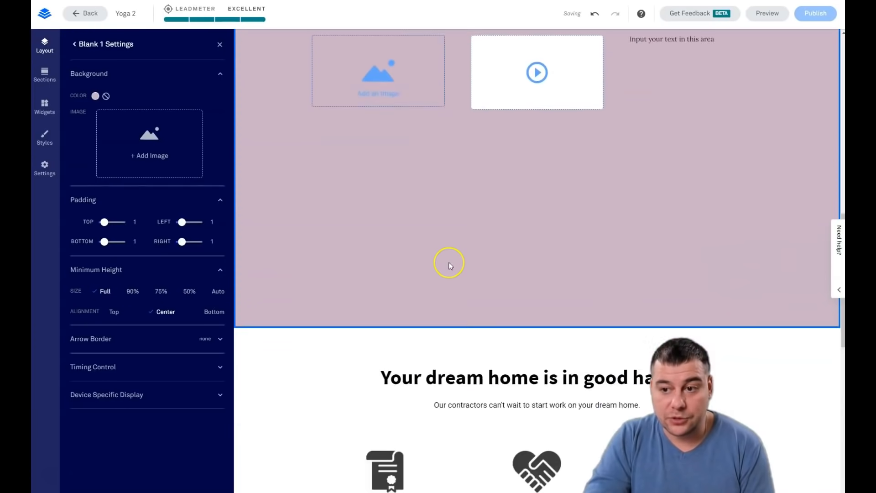
scroll(448, 262, "up", 4)
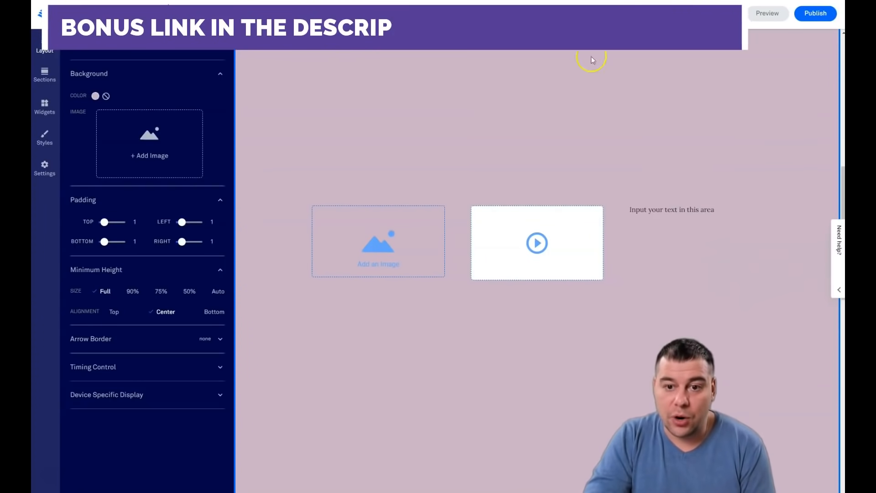
left_click(217, 293)
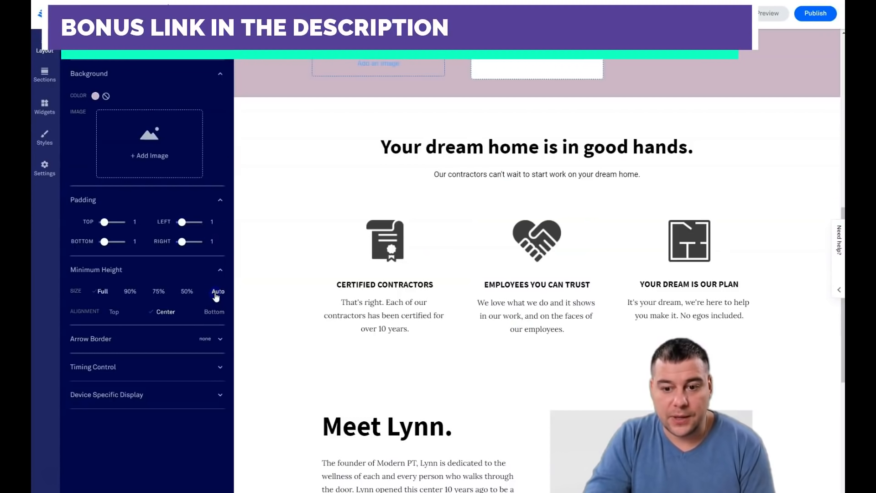
Resize the blank section's columns so the middle video column is the widest, and close the section's settings
scroll(313, 268, "up", 5)
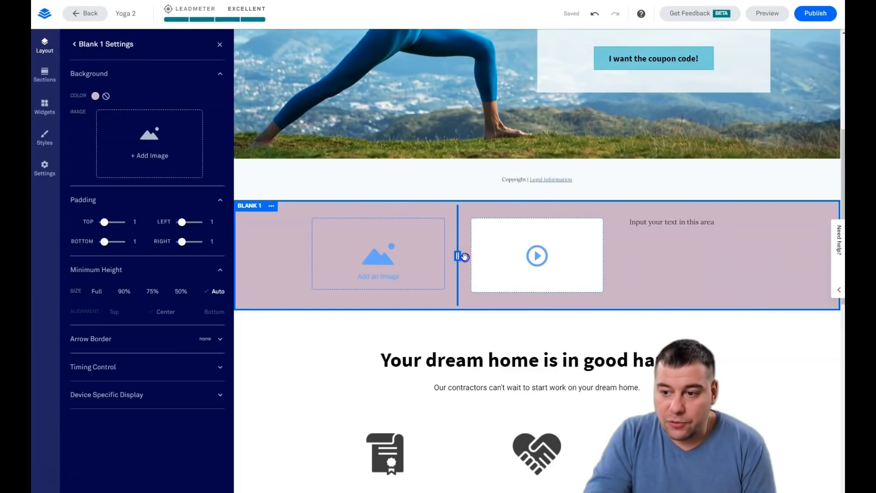
left_click_drag(481, 259, 526, 262)
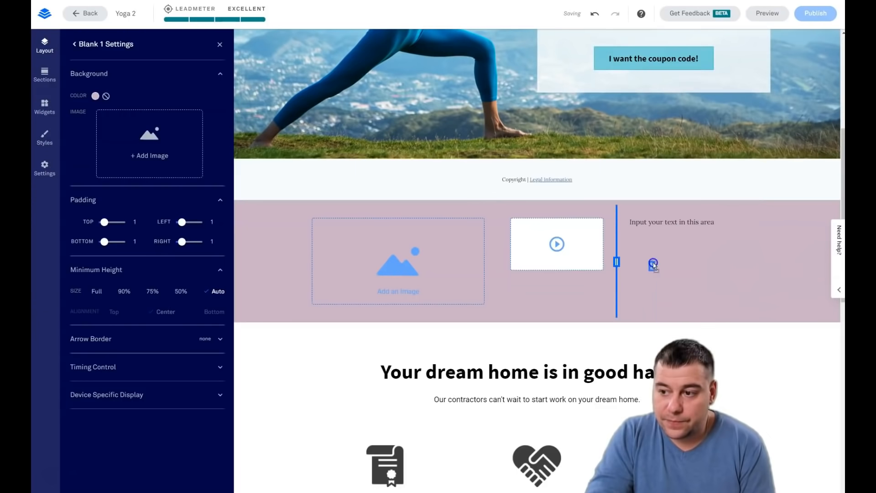
left_click_drag(653, 265, 694, 265)
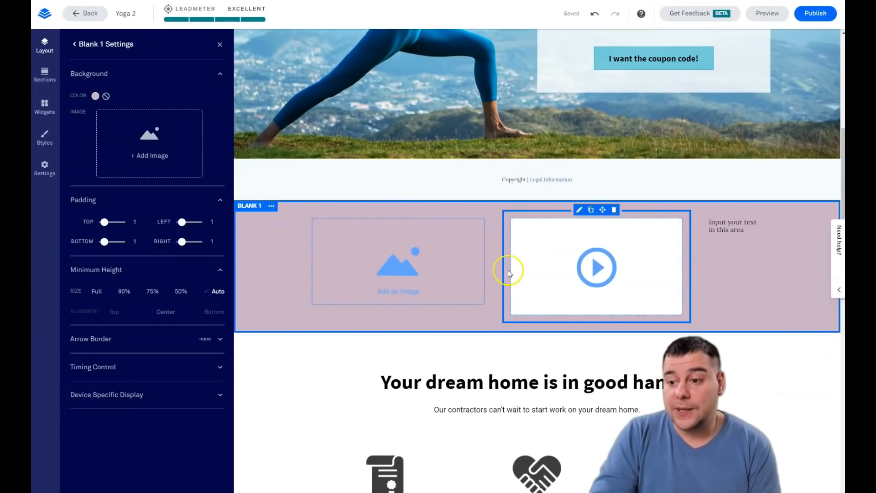
mouse_move(497, 264)
left_click_drag(483, 268, 461, 268)
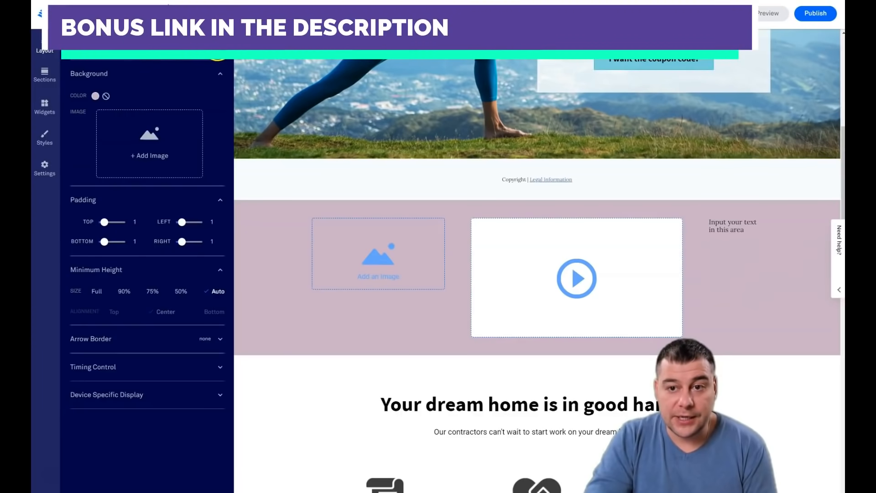
left_click(217, 46)
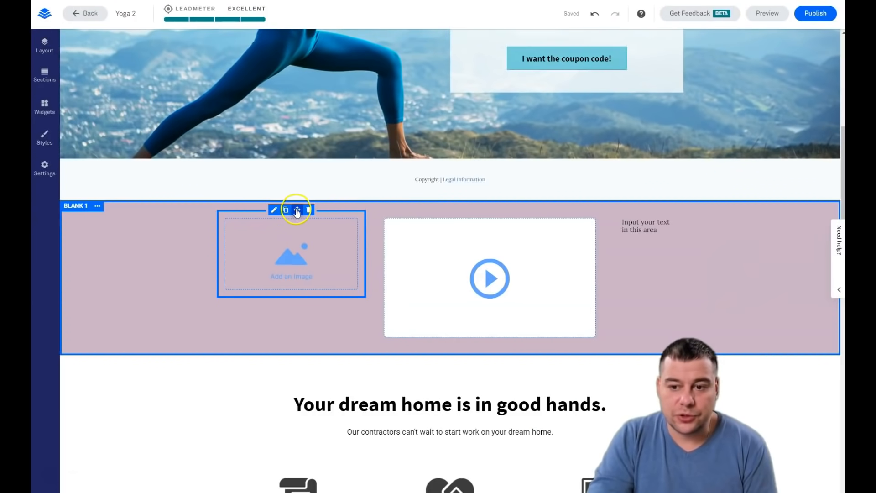
Move the image widget from the first column to below the video widget, and delete it
left_click_drag(298, 210, 488, 376)
scroll(487, 348, "down", 2)
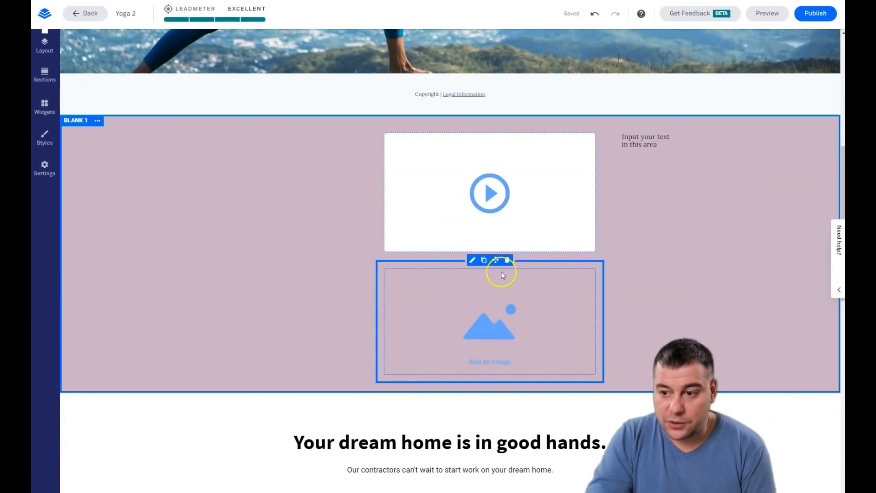
left_click(507, 259)
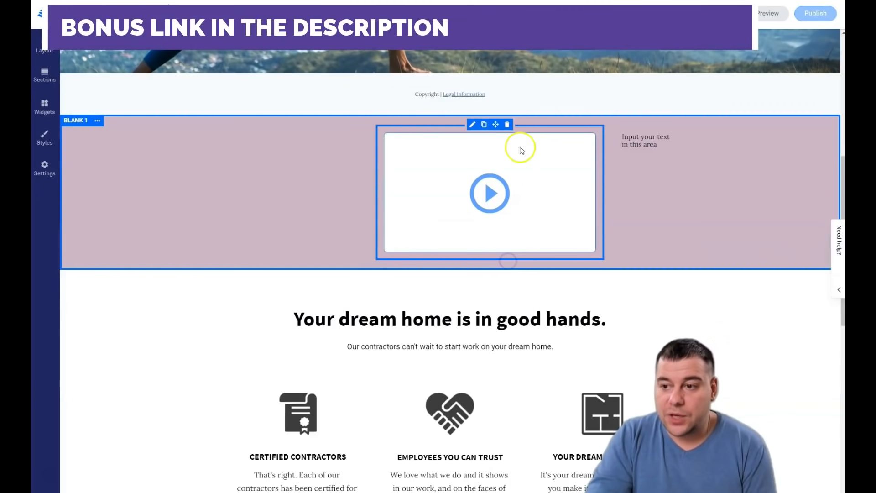
Delete the Blank 1 section containing the video and text widgets
left_click(98, 122)
left_click(134, 194)
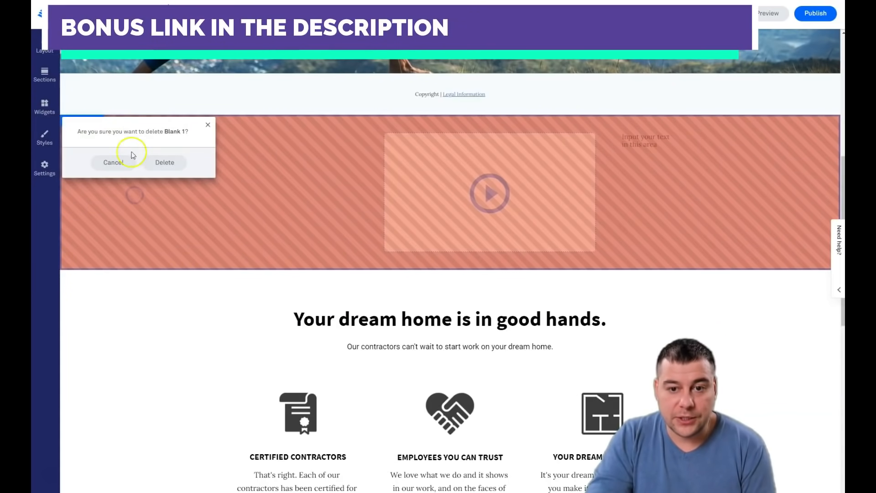
left_click(164, 162)
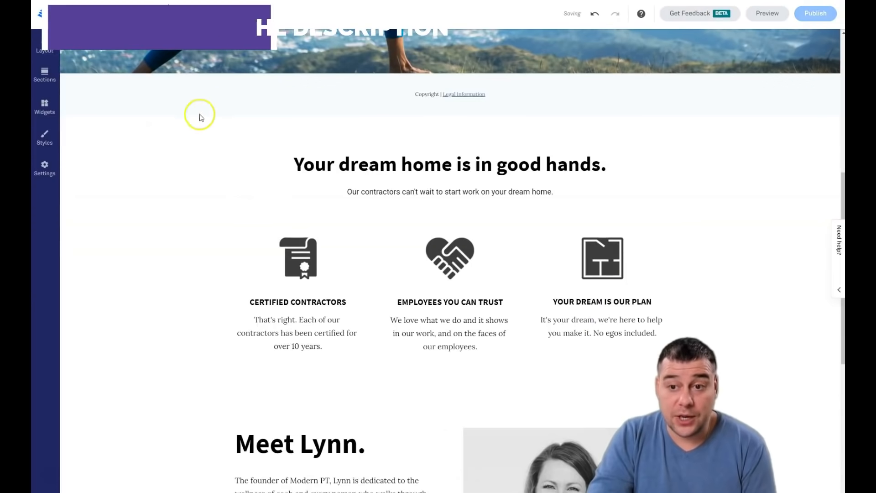
Delete the Features/Services 1 and About 1 sections below the copyright footer
left_click(136, 120)
left_click(169, 202)
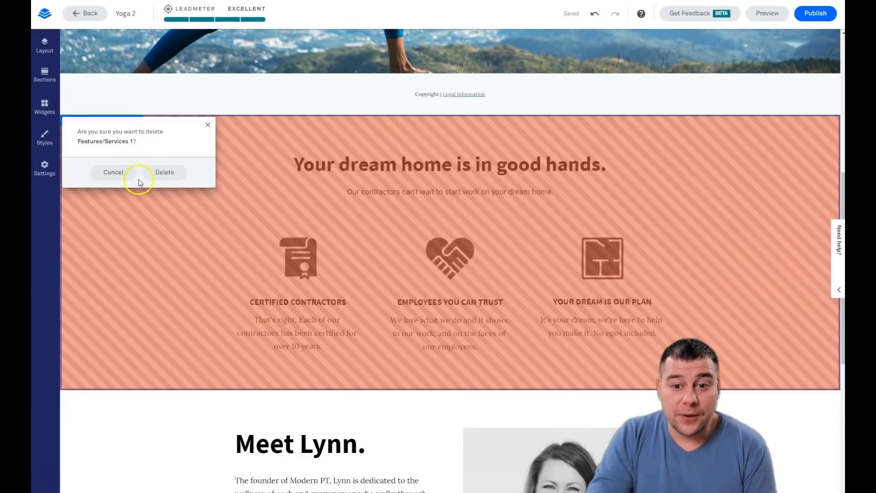
left_click(163, 170)
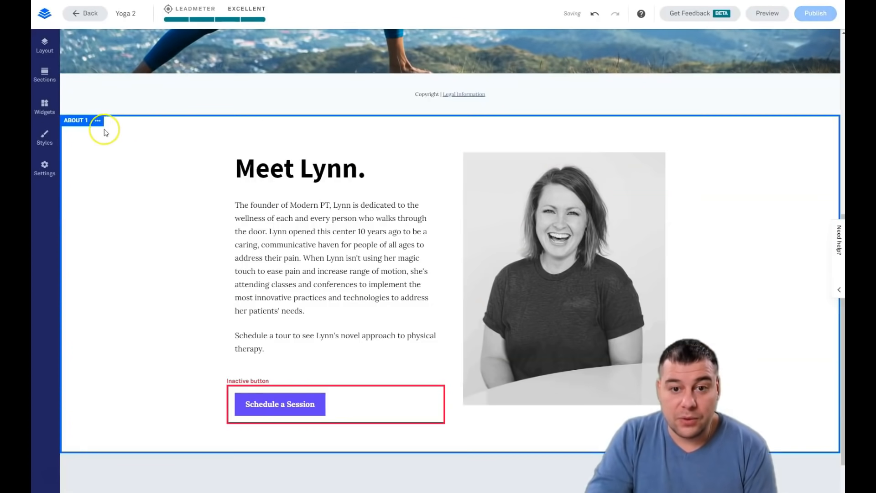
left_click(97, 121)
left_click(131, 195)
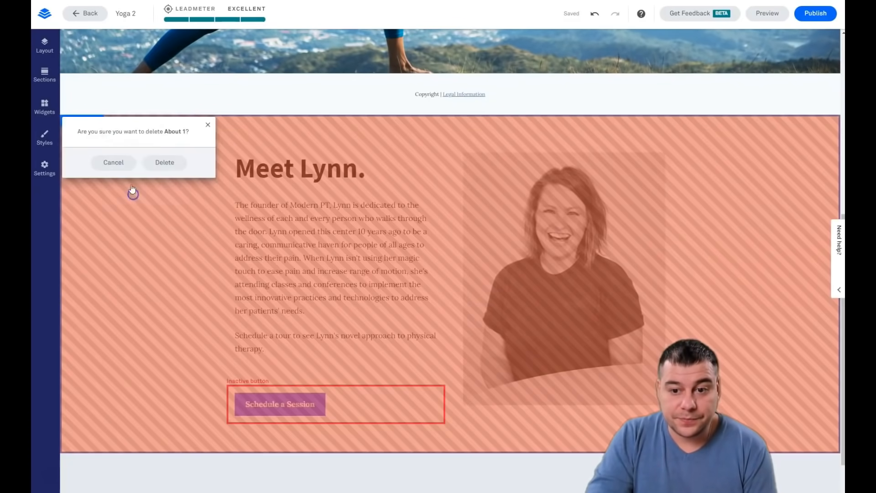
left_click(165, 164)
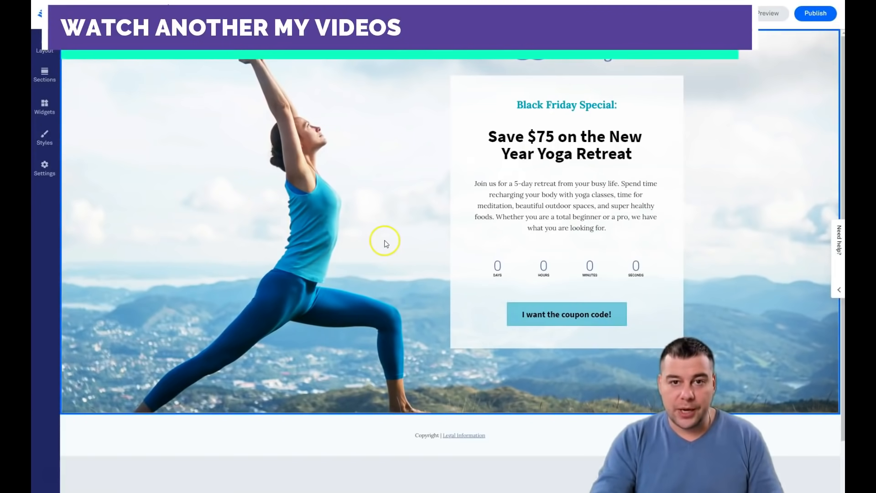
Open the hero section's settings and bring up the image chooser for its background image
scroll(384, 244, "down", 2)
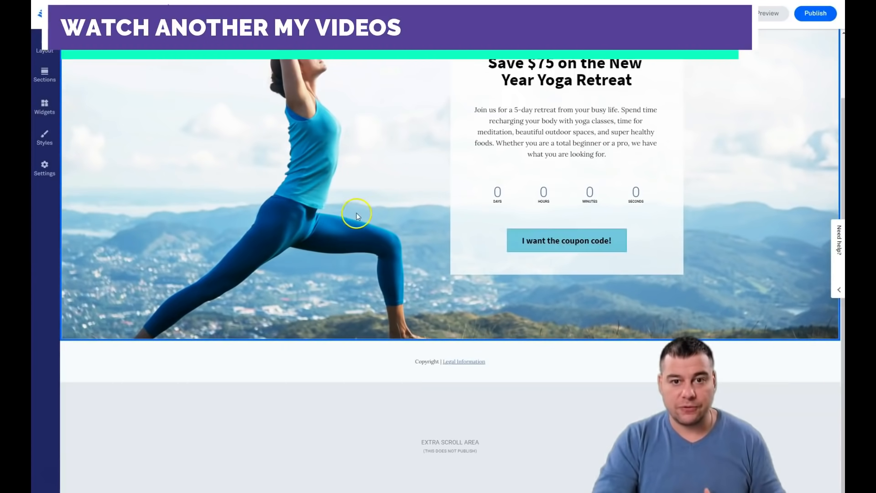
scroll(357, 213, "up", 2)
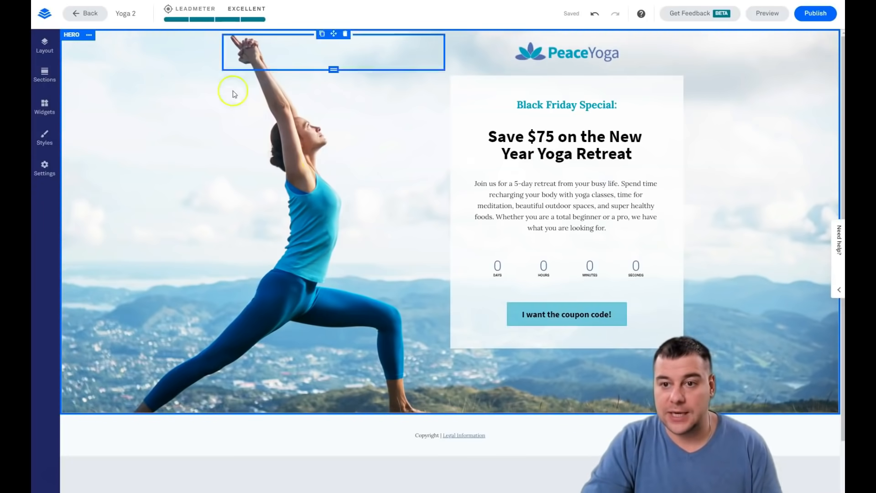
left_click(89, 35)
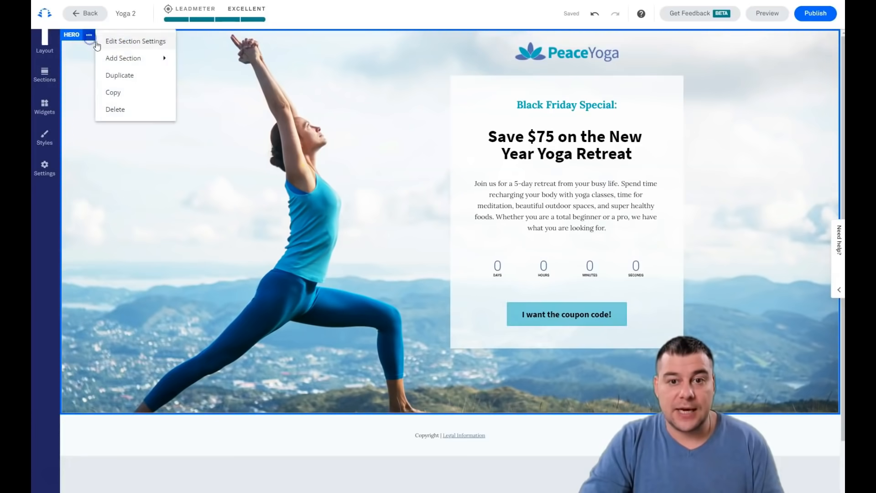
left_click(122, 39)
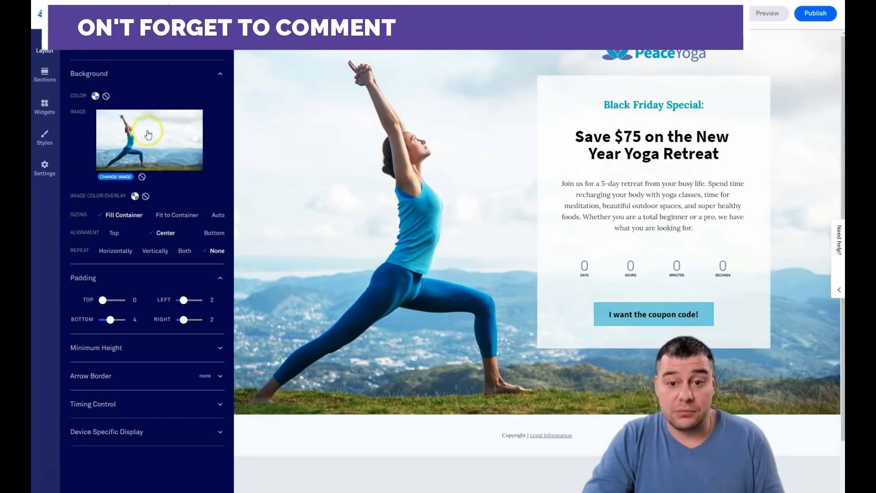
left_click(115, 177)
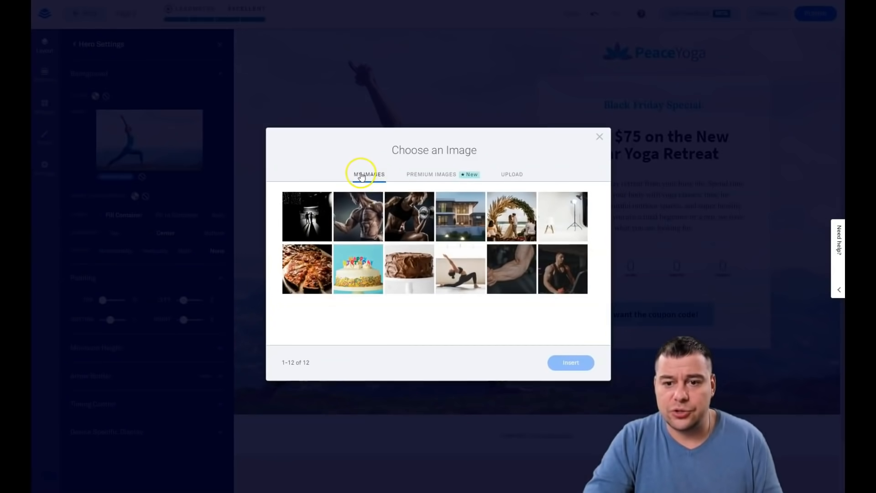
Browse the premium Shutterstock images offered for the hero section's background
left_click(430, 175)
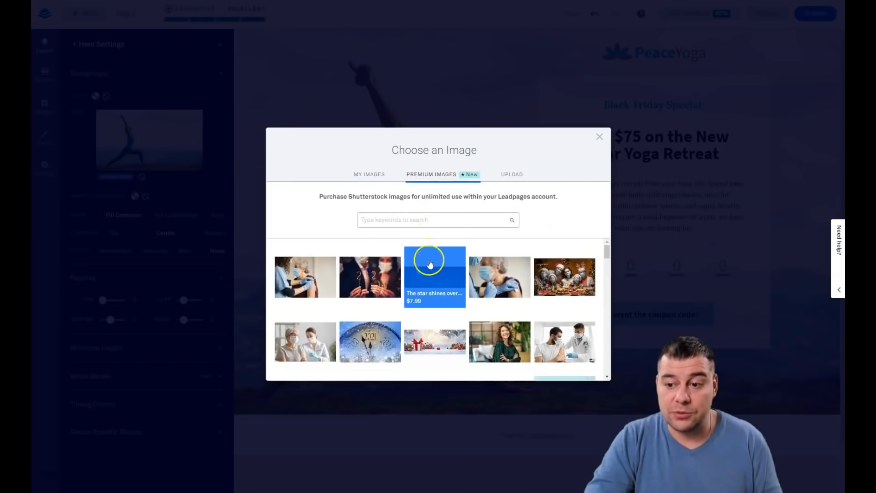
scroll(373, 292, "down", 5)
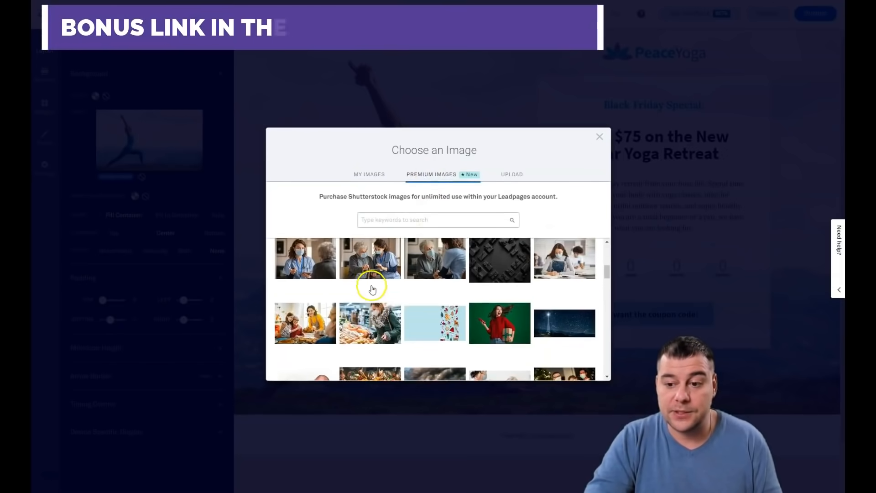
scroll(370, 286, "down", 2)
scroll(368, 284, "down", 2)
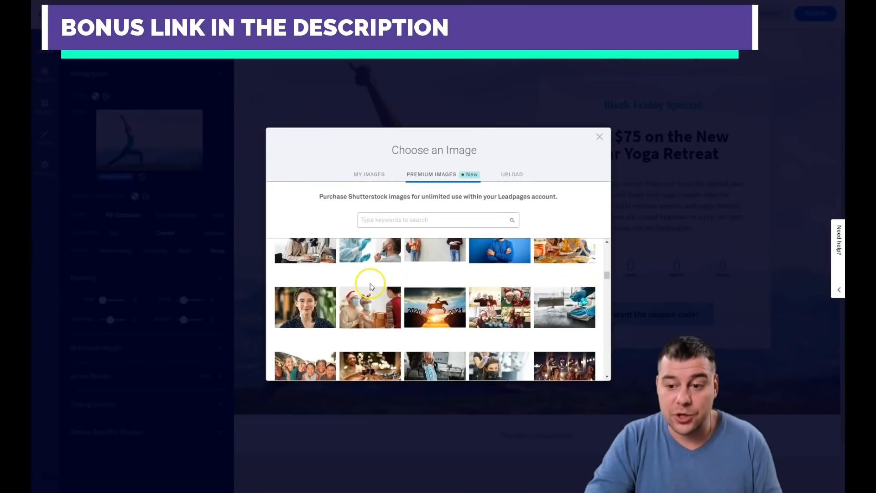
scroll(374, 292, "down", 1)
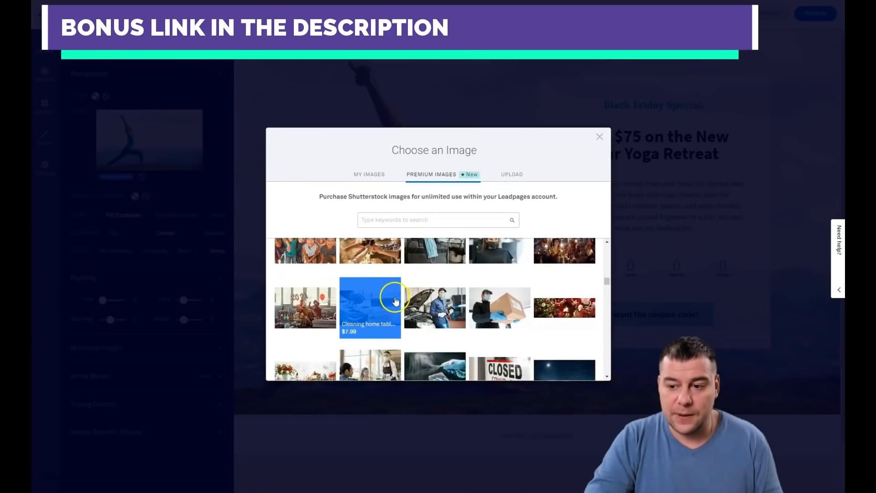
scroll(402, 296, "down", 2)
scroll(421, 287, "down", 2)
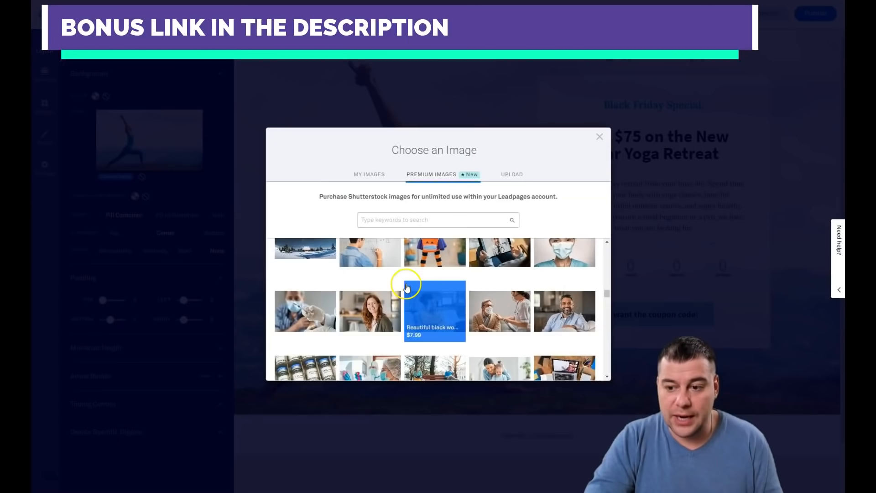
scroll(416, 288, "down", 2)
scroll(413, 280, "down", 2)
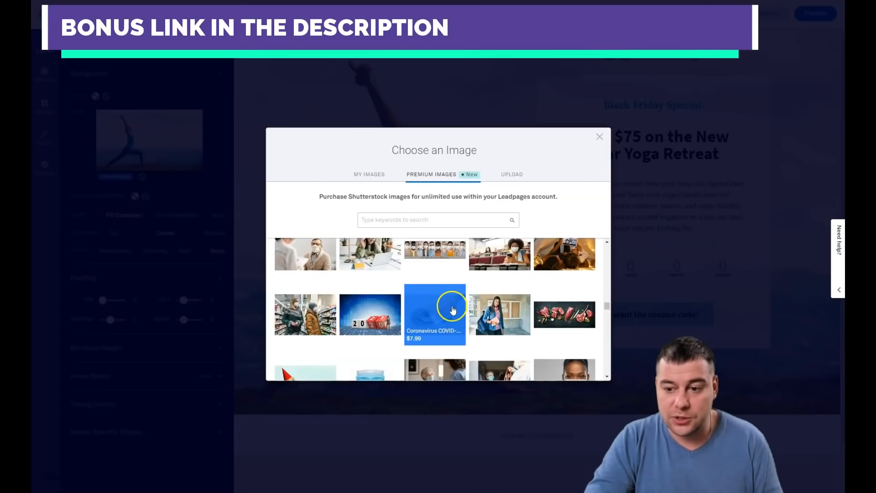
scroll(438, 302, "down", 2)
scroll(384, 286, "down", 2)
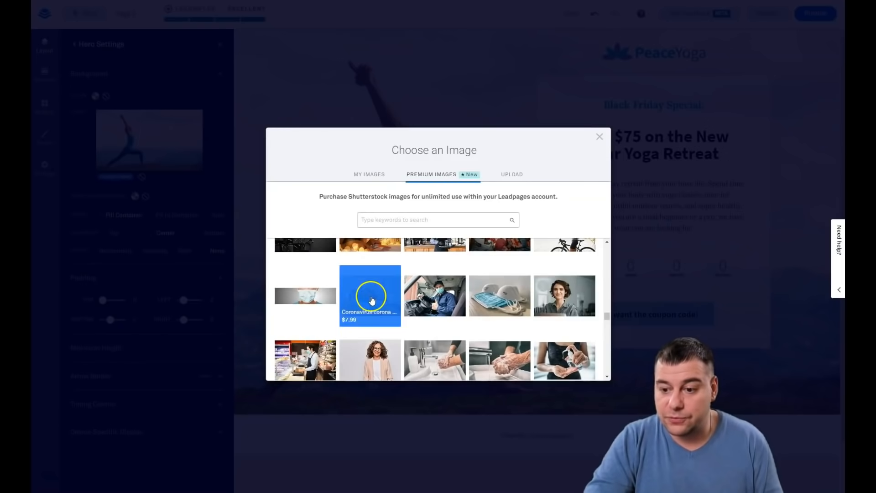
scroll(383, 292, "down", 2)
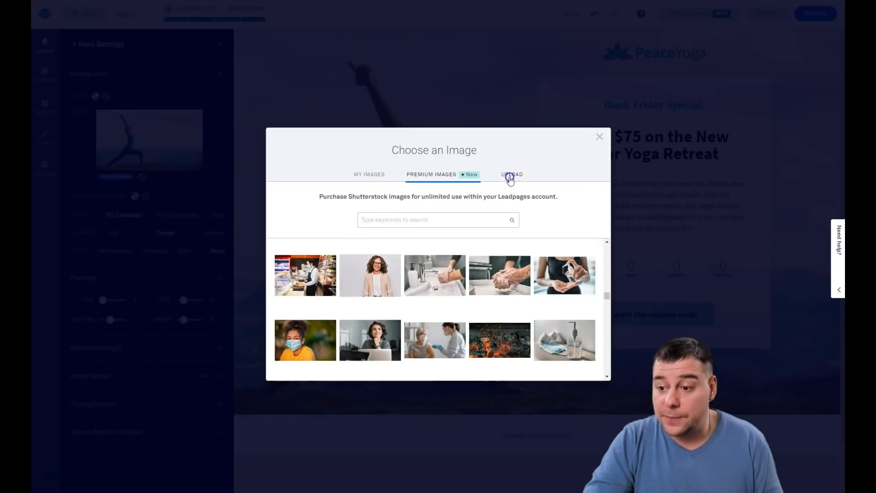
Replace the hero section's background with an uploaded image file of women meditating in a yoga class
left_click(510, 178)
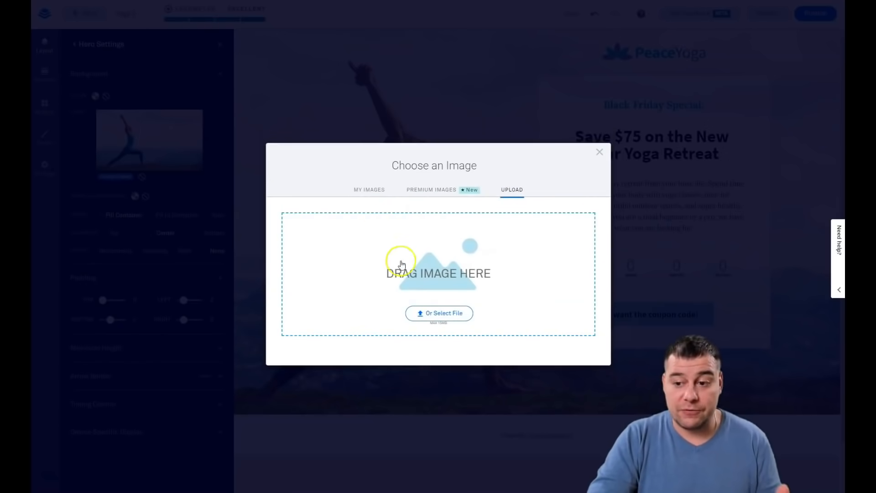
left_click(437, 315)
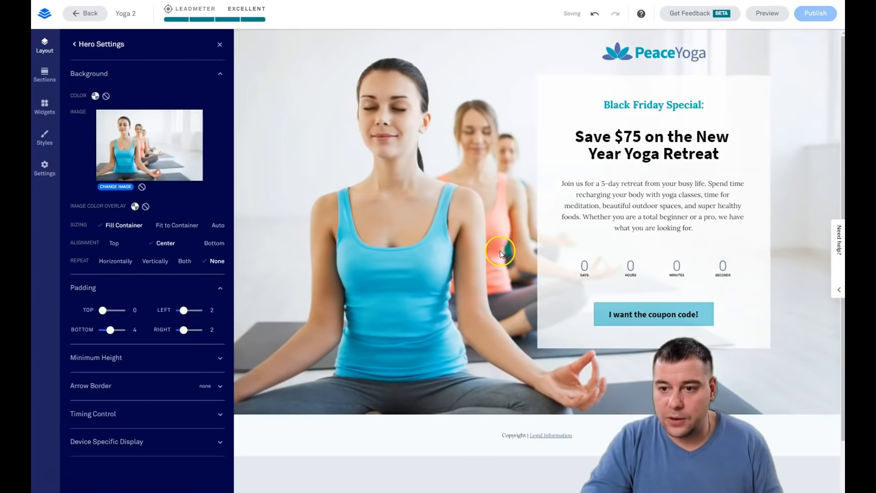
left_click(611, 195)
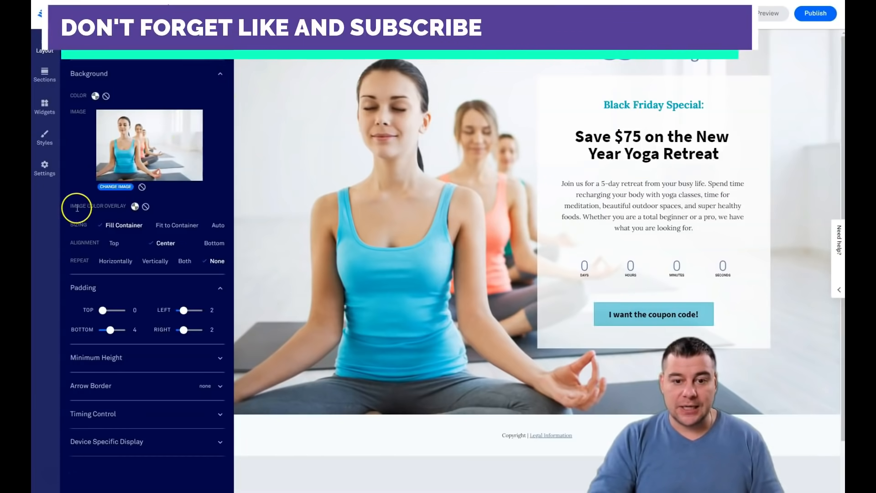
Apply a custom image color overlay of 080808 at 41% opacity to the hero section's background
left_click(134, 207)
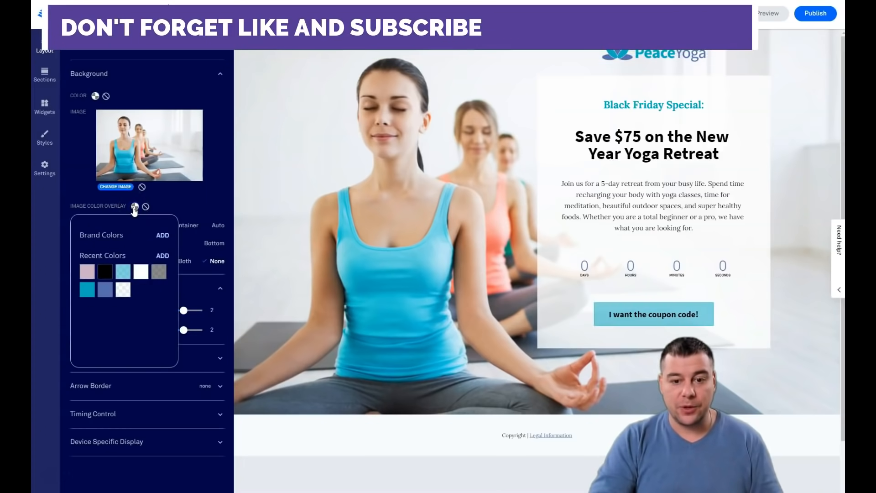
left_click(163, 255)
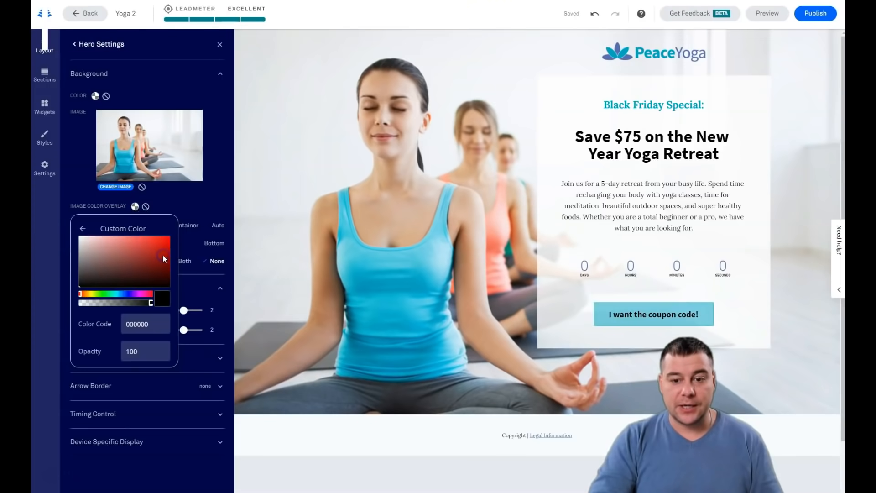
left_click(157, 240)
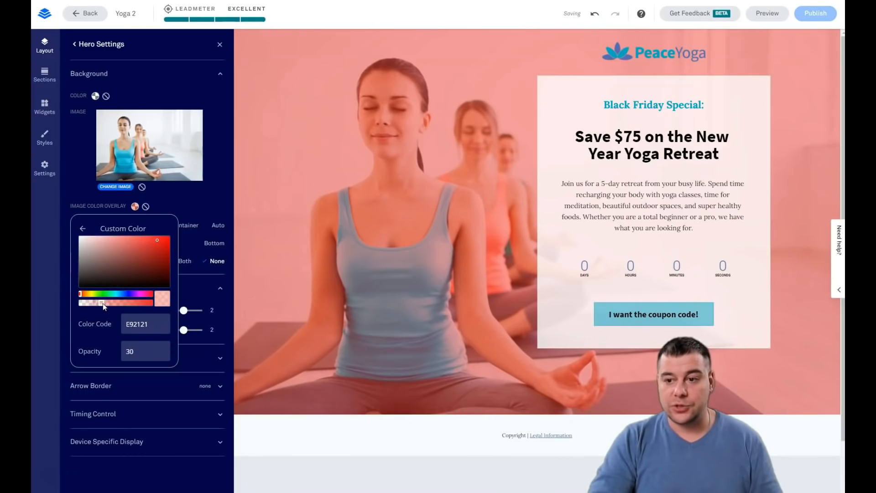
left_click(79, 285)
left_click_drag(79, 284, 109, 303)
left_click(583, 106)
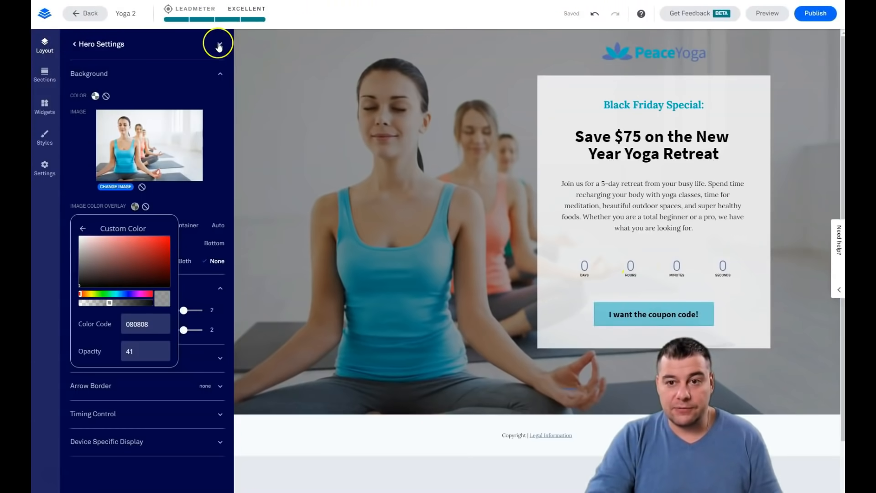
left_click(219, 46)
scroll(340, 278, "down", 2)
scroll(341, 278, "up", 2)
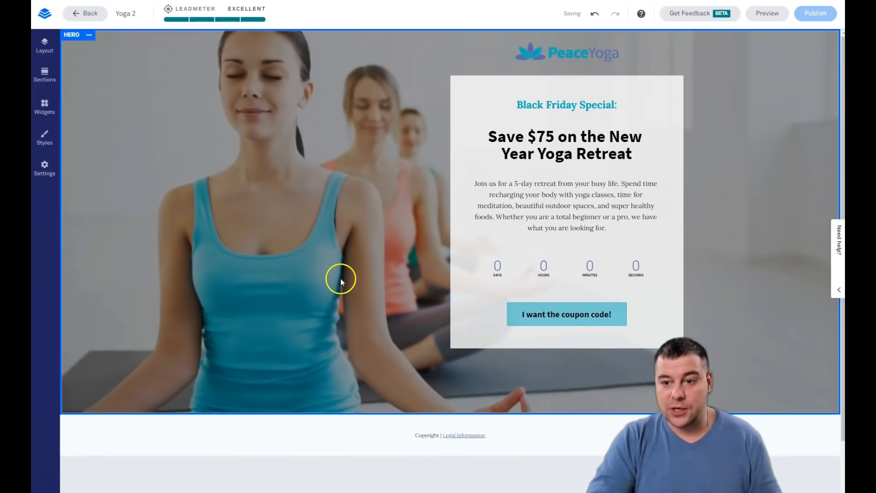
Try the 90% and Full minimum heights on the hero section and review how the page looks at Full
left_click(93, 40)
left_click(129, 39)
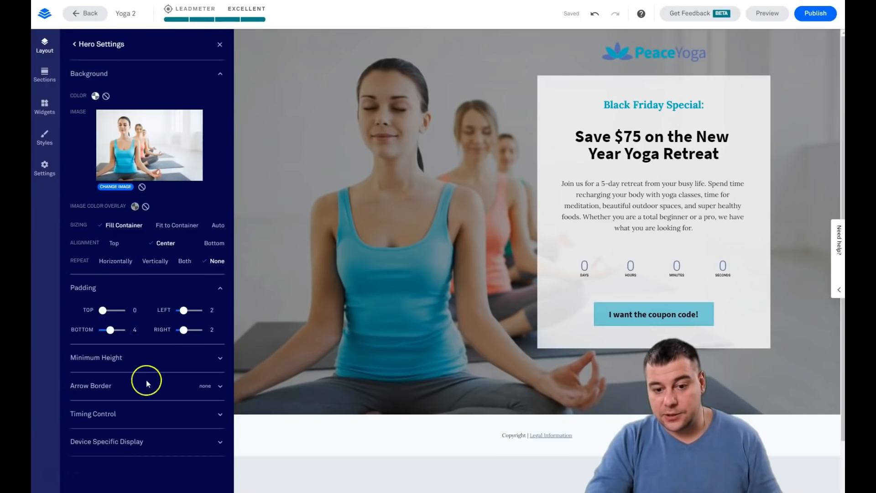
left_click(214, 360)
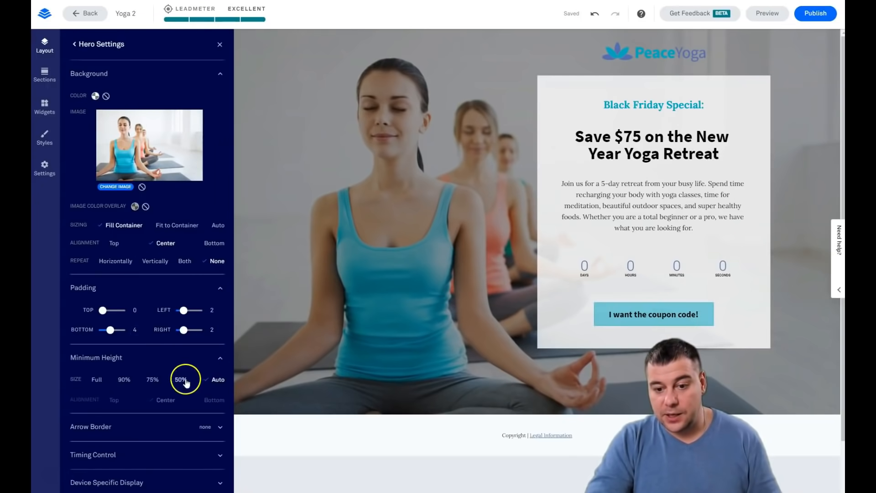
left_click(125, 383)
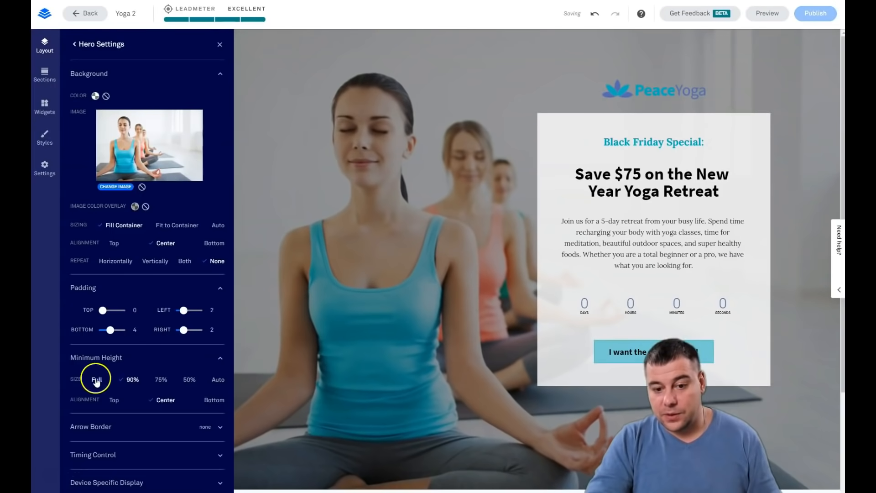
left_click(97, 382)
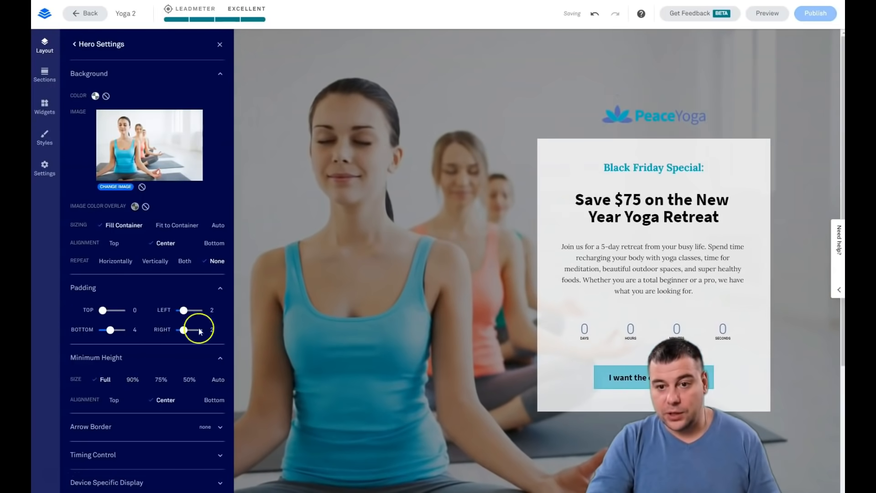
left_click(219, 44)
scroll(378, 256, "down", 3)
scroll(378, 257, "down", 2)
scroll(372, 254, "up", 4)
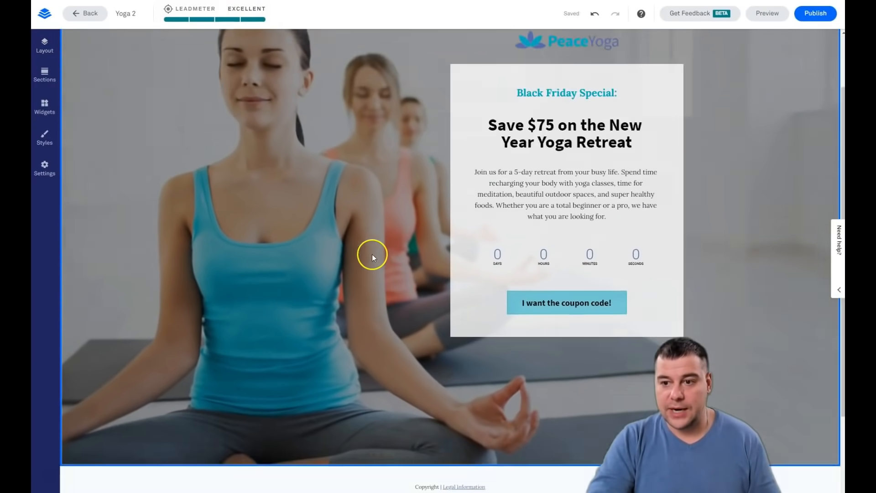
scroll(370, 254, "down", 4)
scroll(370, 252, "up", 6)
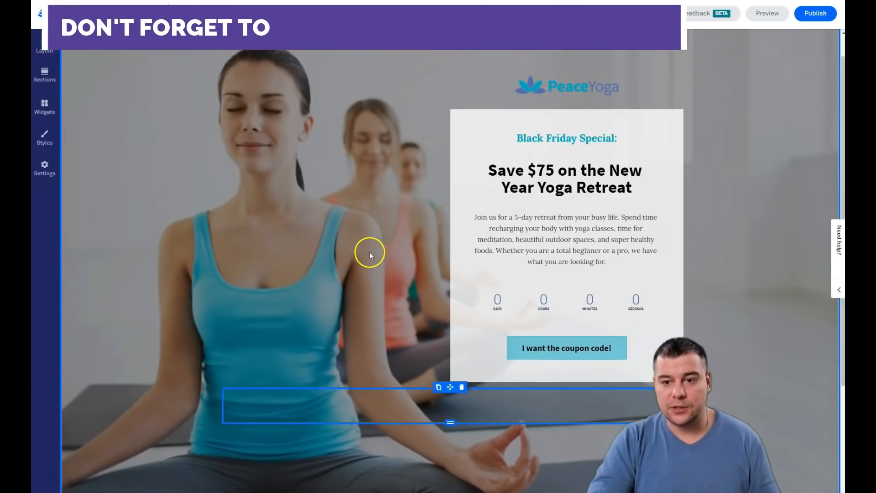
Switch the hero section's minimum height to Auto and check the page
left_click(103, 40)
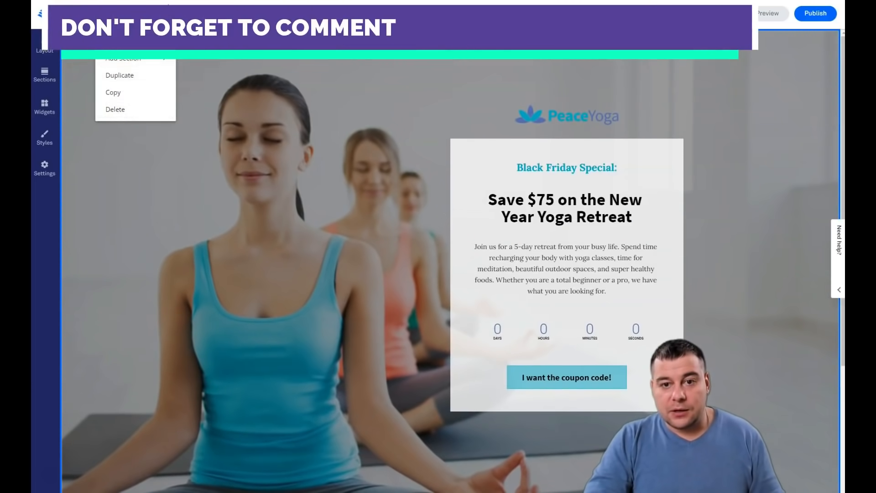
left_click(123, 41)
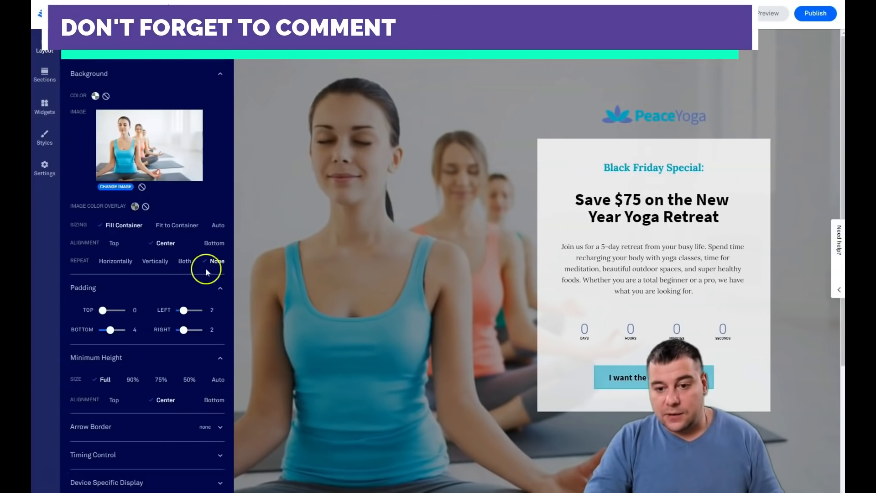
left_click(218, 379)
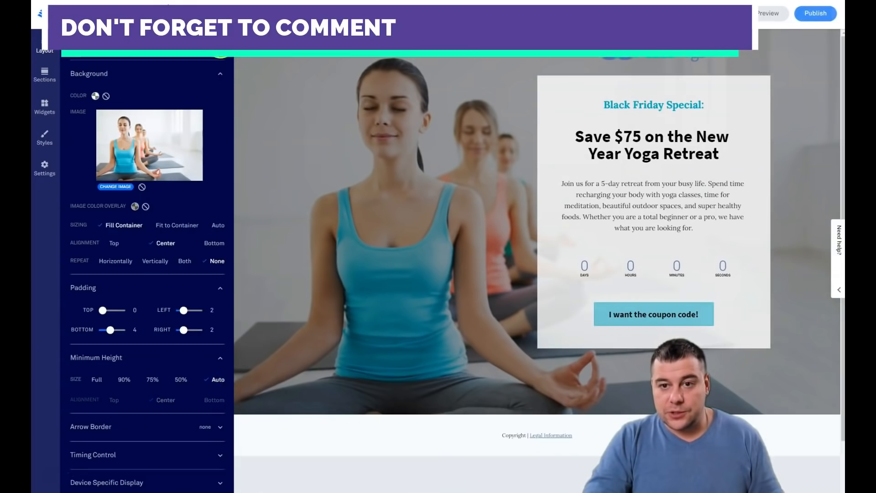
left_click(224, 43)
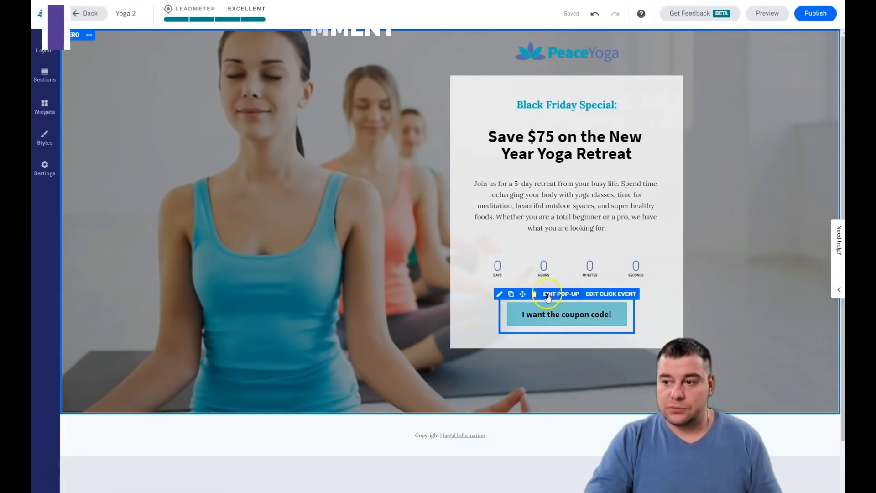
scroll(479, 235, "down", 2)
scroll(359, 255, "up", 2)
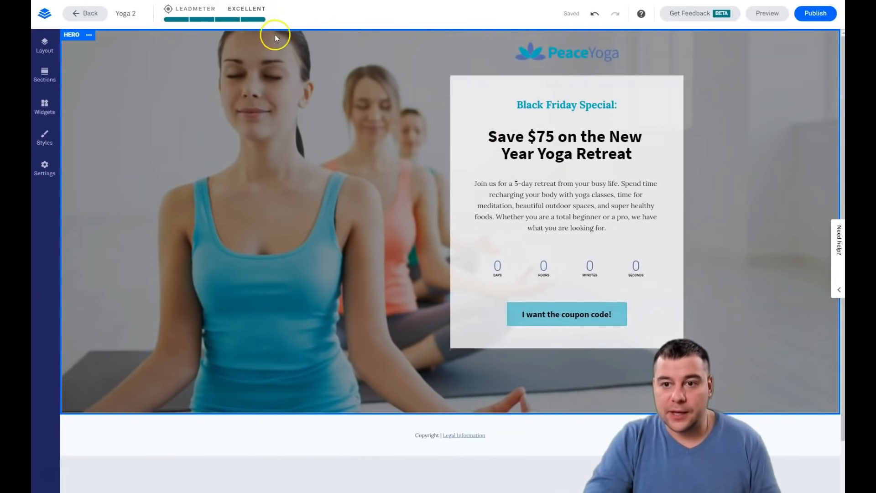
Set the hero section's minimum height to 75%
left_click(89, 35)
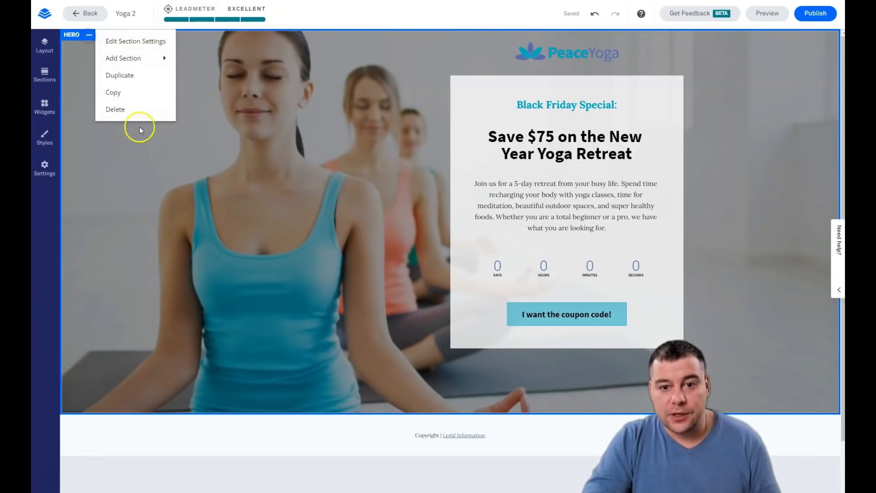
left_click(117, 41)
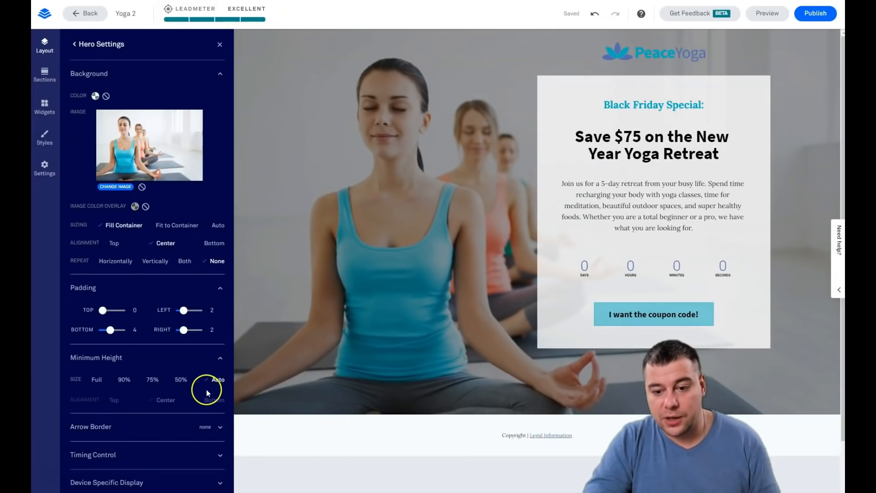
left_click(162, 383)
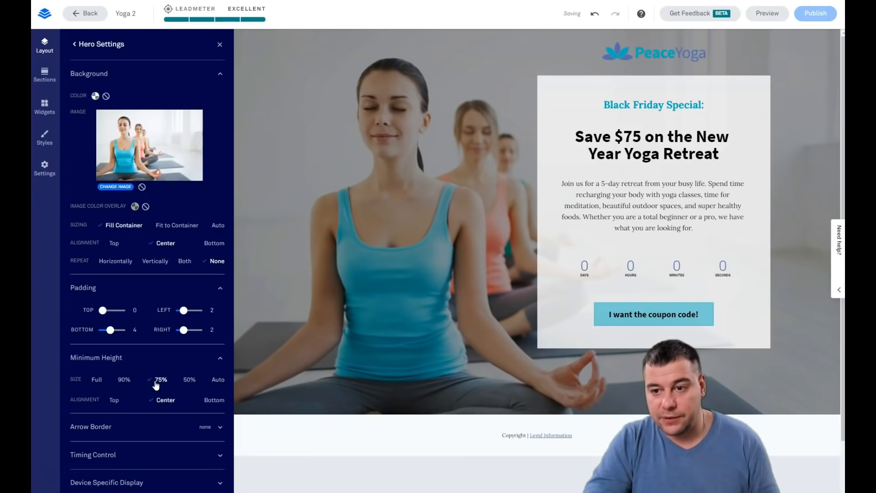
left_click(220, 44)
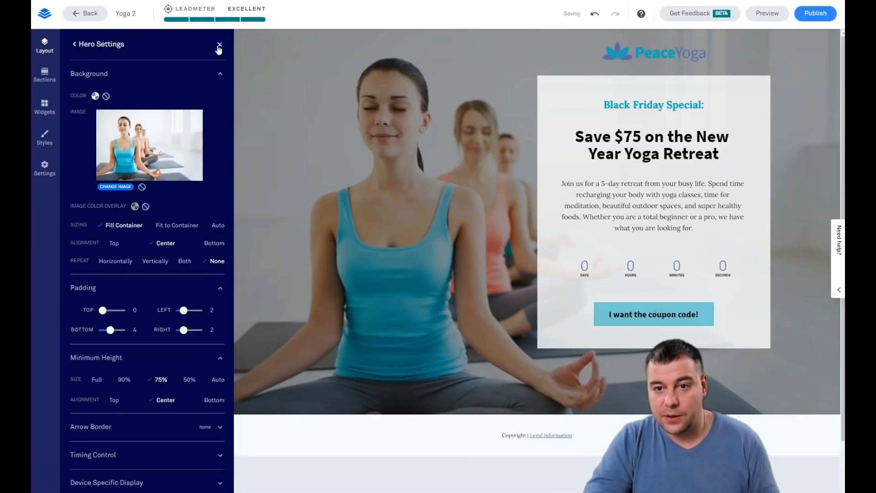
Set the hero section's minimum height to Full
left_click(89, 35)
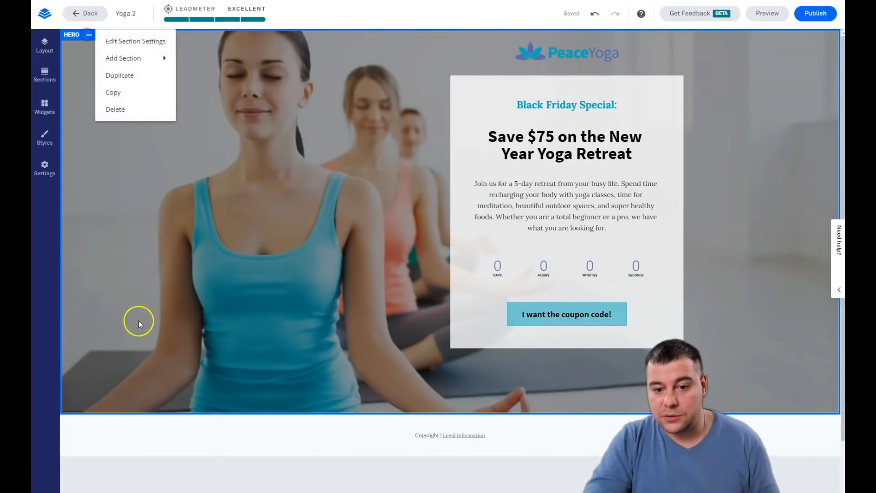
left_click(136, 46)
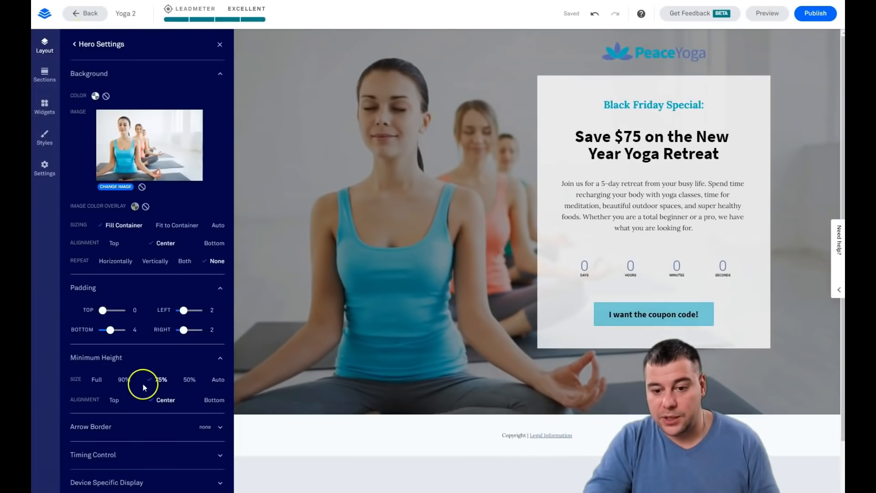
left_click(122, 383)
left_click(97, 379)
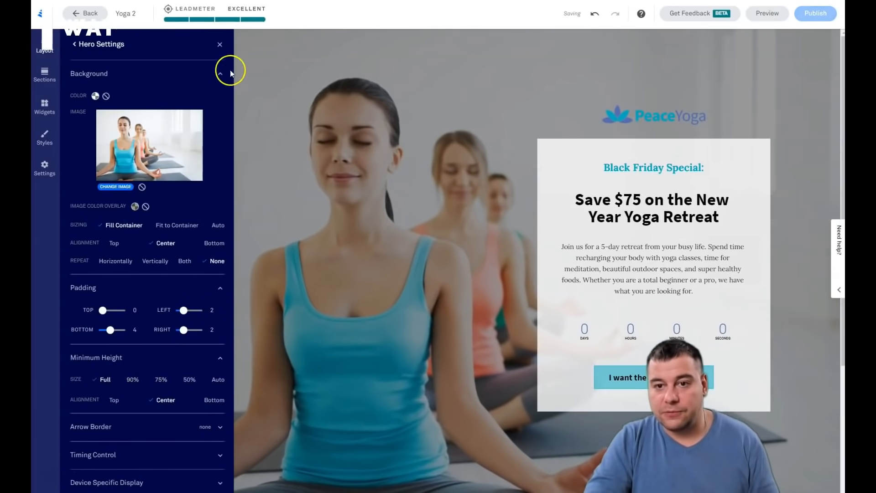
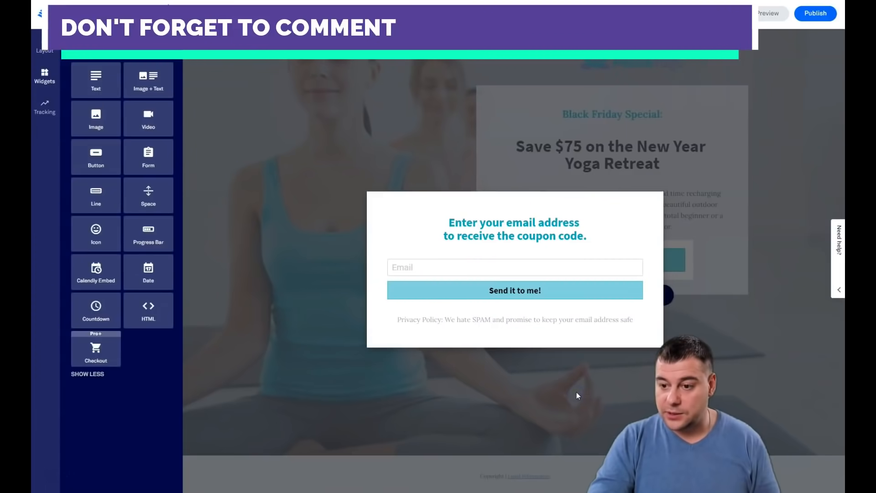
Open the integration settings of the email form in the coupon code pop-up
left_click(439, 228)
left_click(507, 292)
left_click(451, 219)
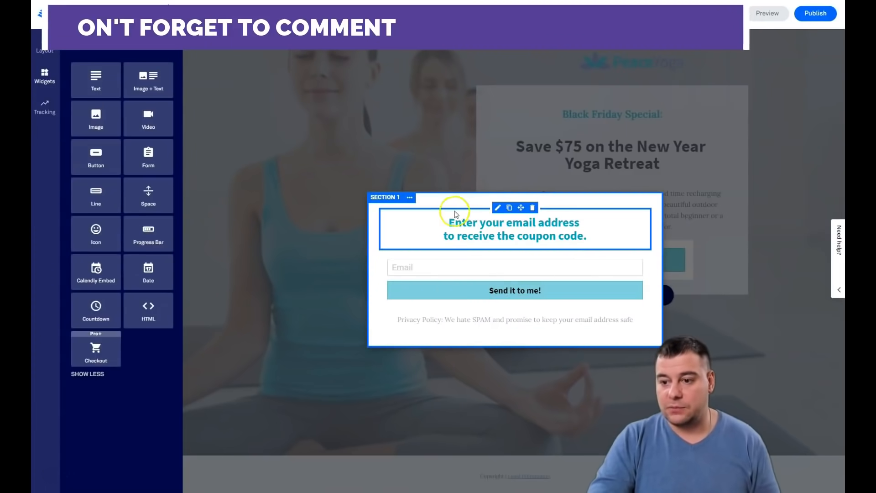
left_click(481, 267)
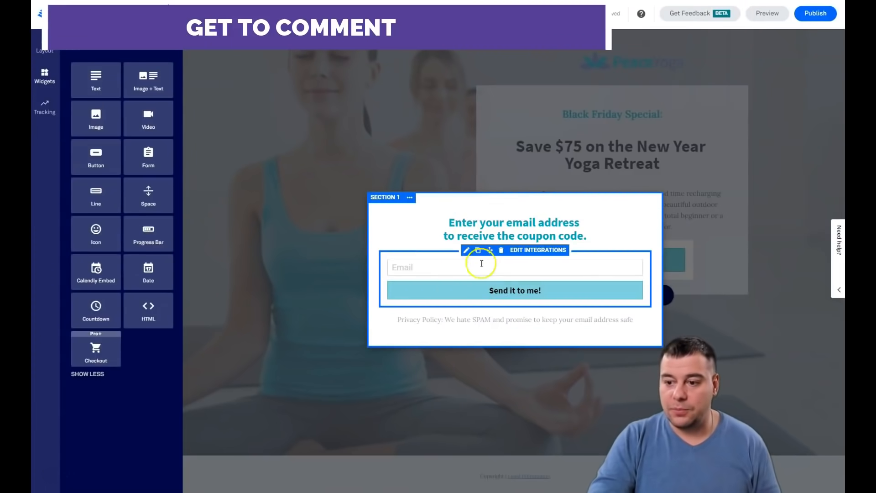
left_click(539, 250)
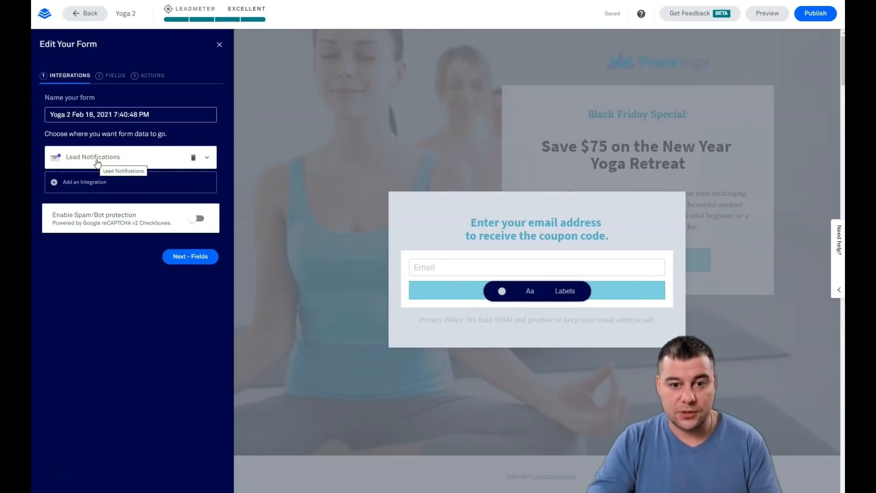
Examine the native and Zapier-powered services that can be added as integrations for the pop-up form
left_click(92, 183)
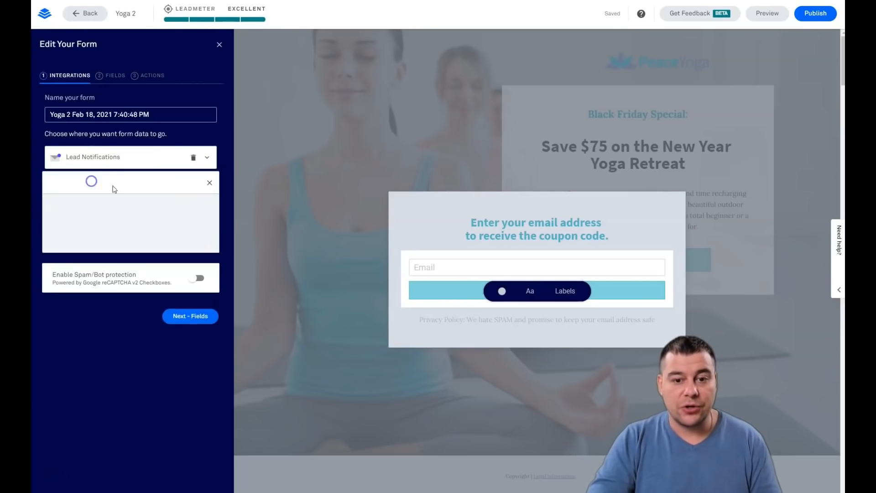
left_click(76, 257)
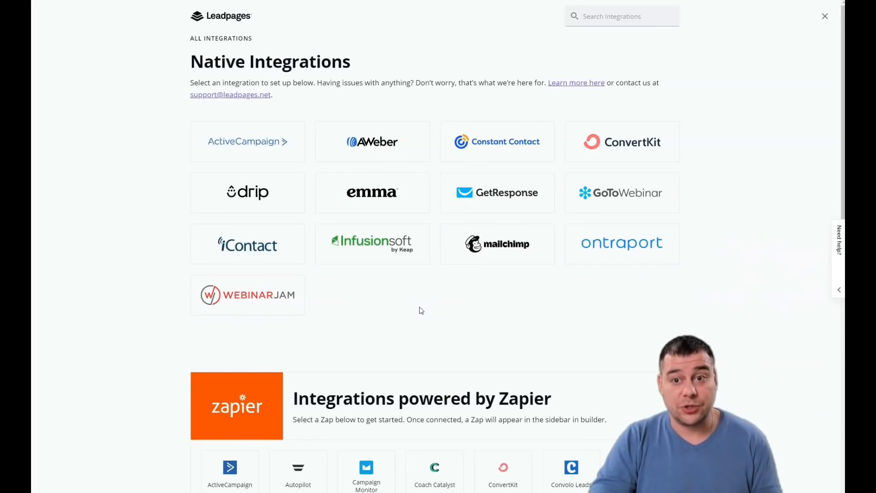
left_click(483, 313)
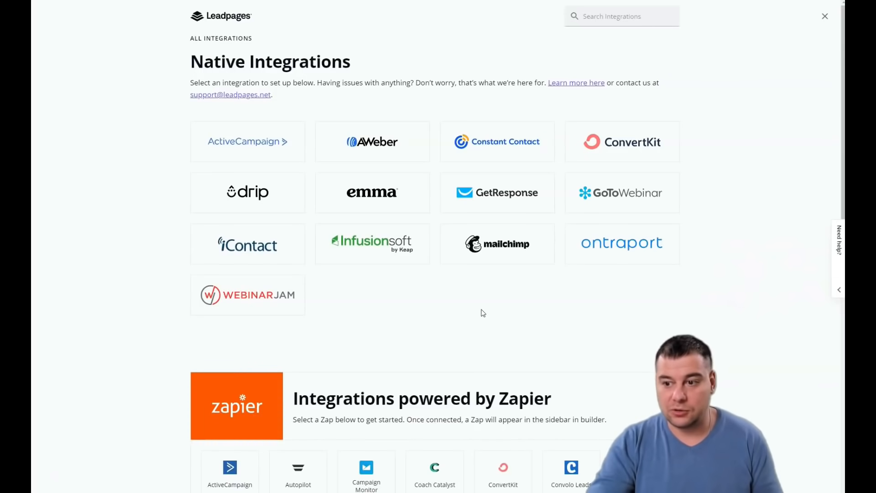
scroll(476, 292, "down", 3)
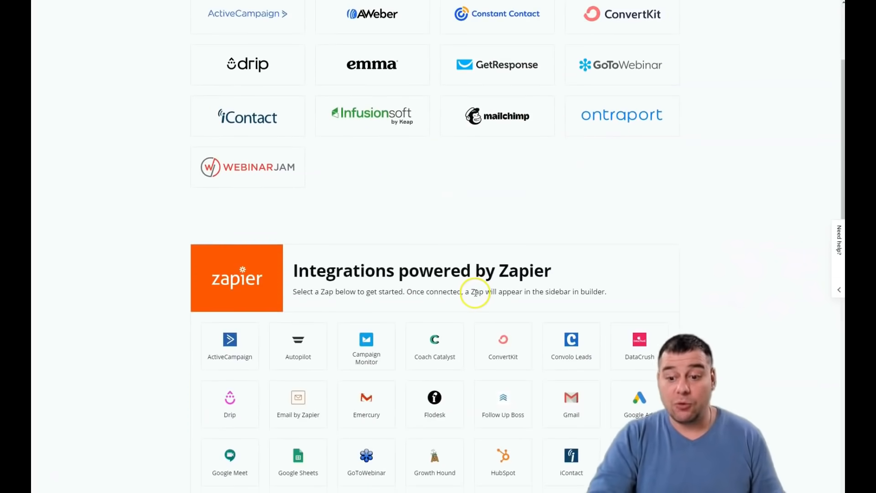
scroll(313, 383, "down", 3)
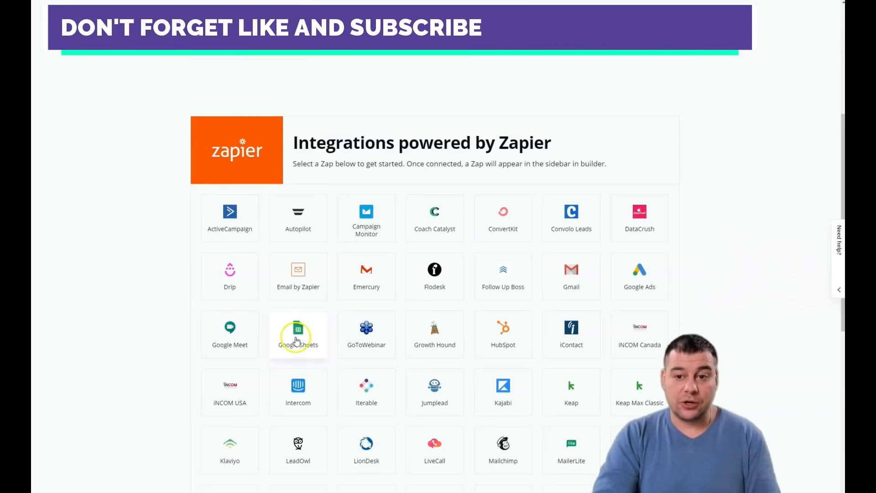
scroll(519, 337, "up", 6)
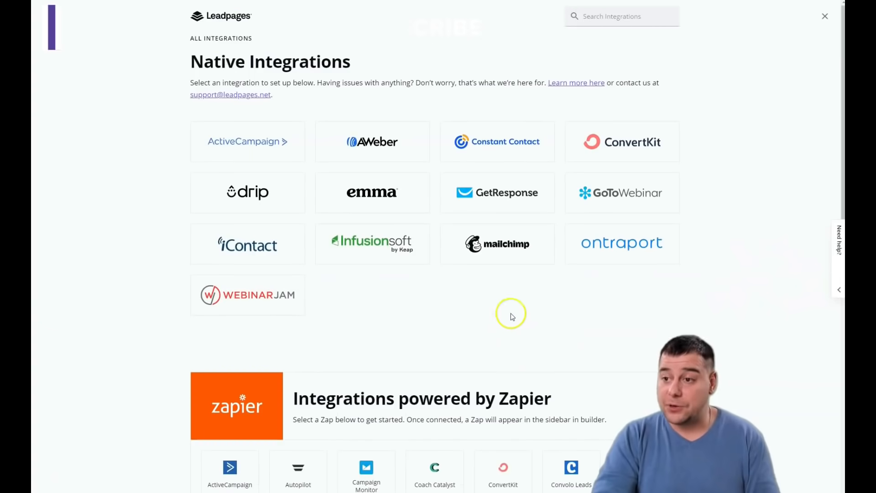
left_click(825, 17)
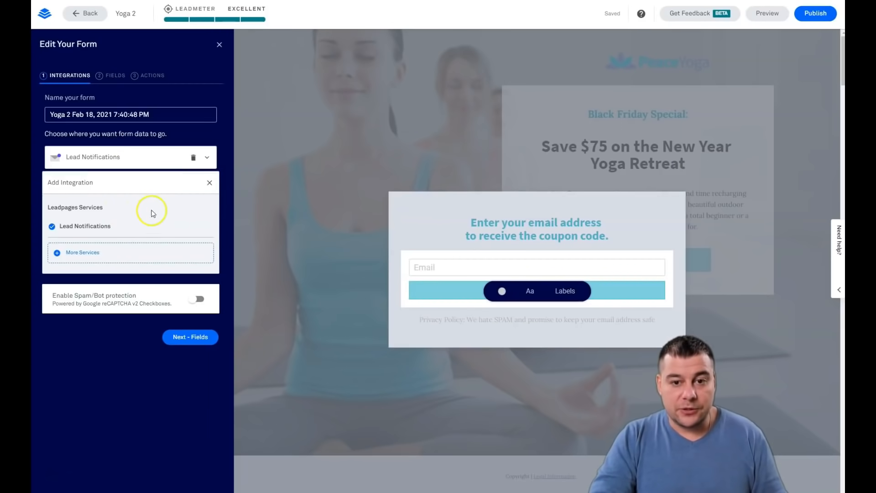
Add a First Name field to the coupon pop-up form and place it above the Email field
left_click(115, 78)
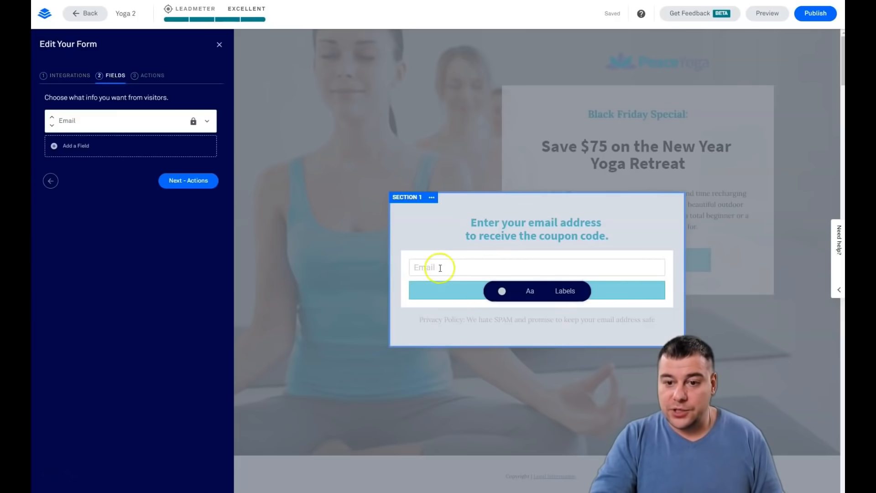
left_click(54, 146)
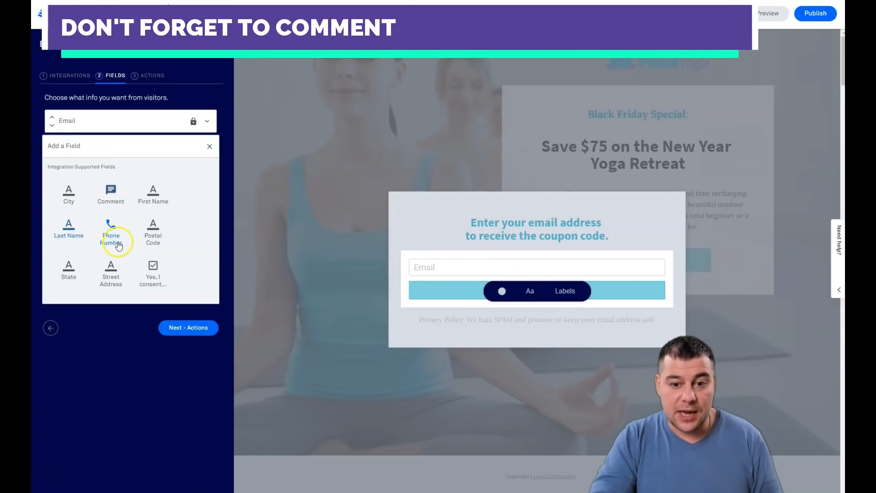
left_click(153, 194)
left_click(197, 146)
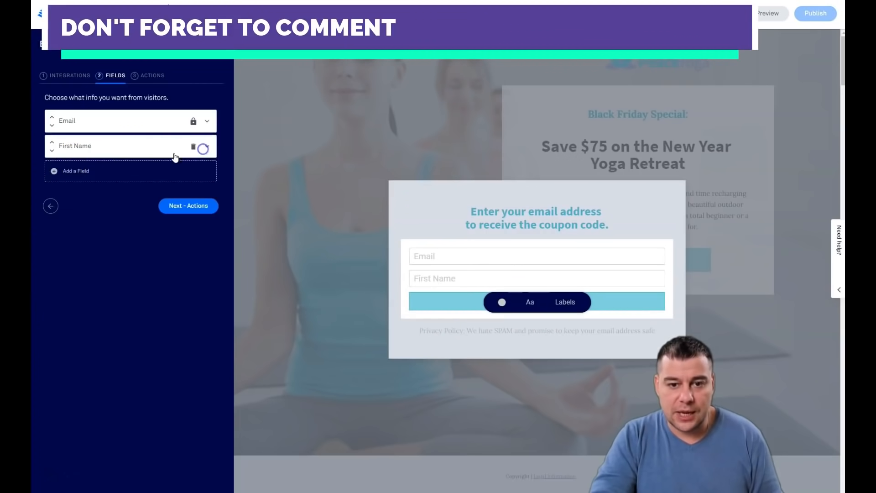
left_click(52, 142)
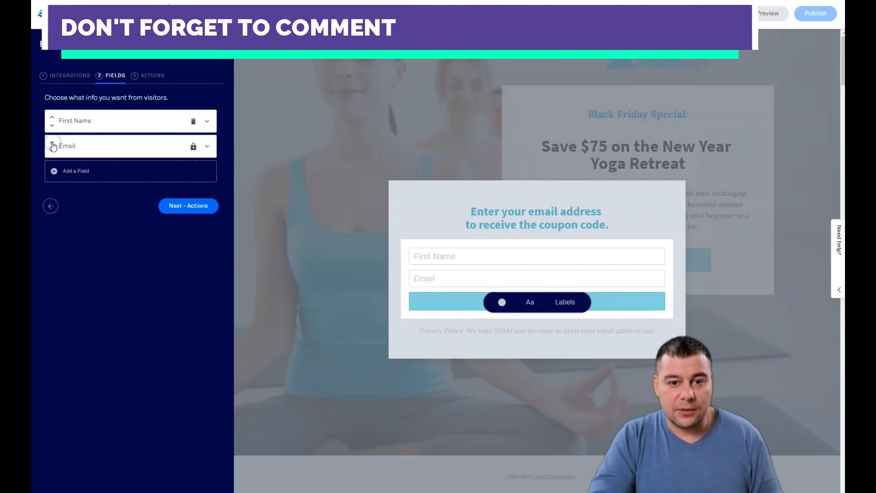
left_click(52, 125)
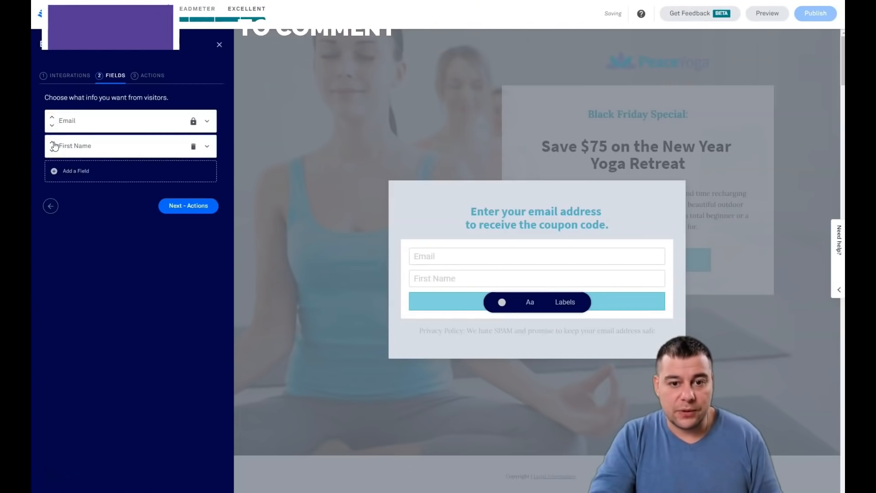
left_click(52, 142)
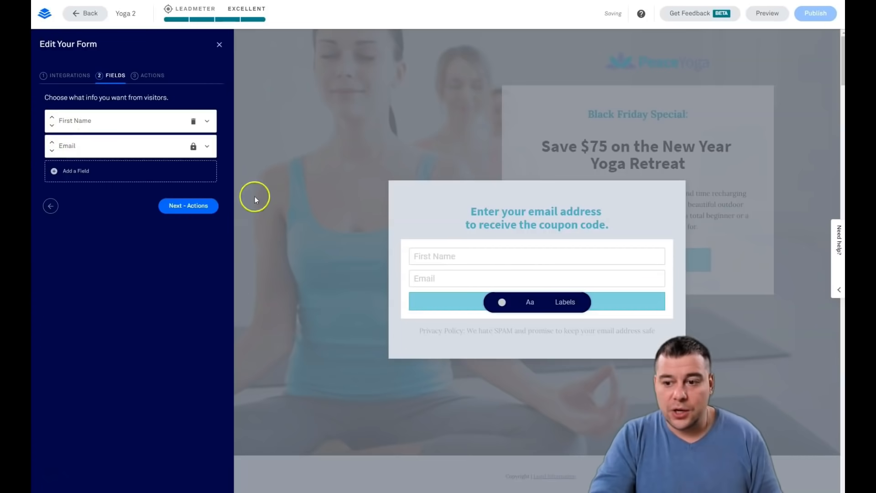
Set the form to send visitors to the default Leadpages thank you page, then save and close the form and its pop-up
left_click(172, 205)
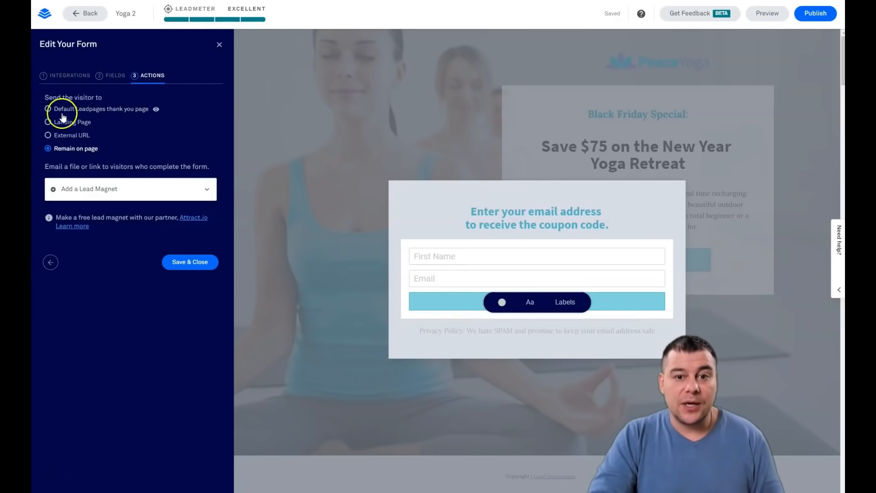
left_click(48, 110)
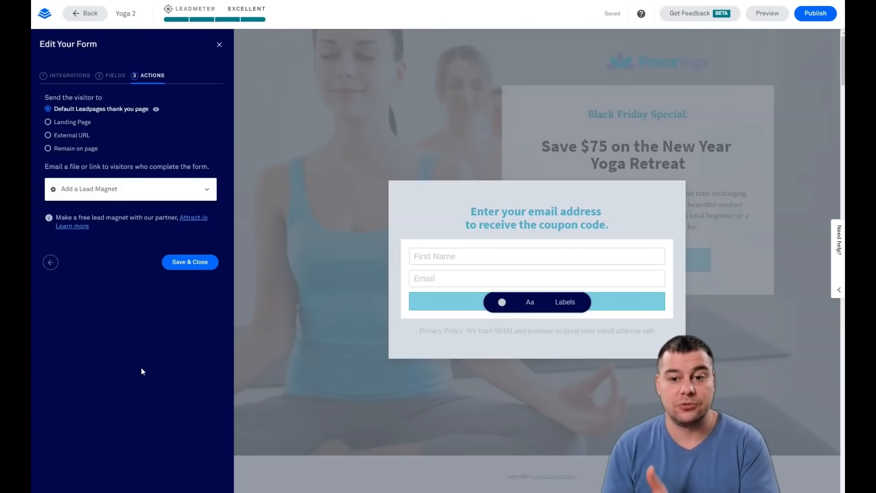
left_click(195, 264)
left_click(297, 139)
scroll(549, 202, "down", 3)
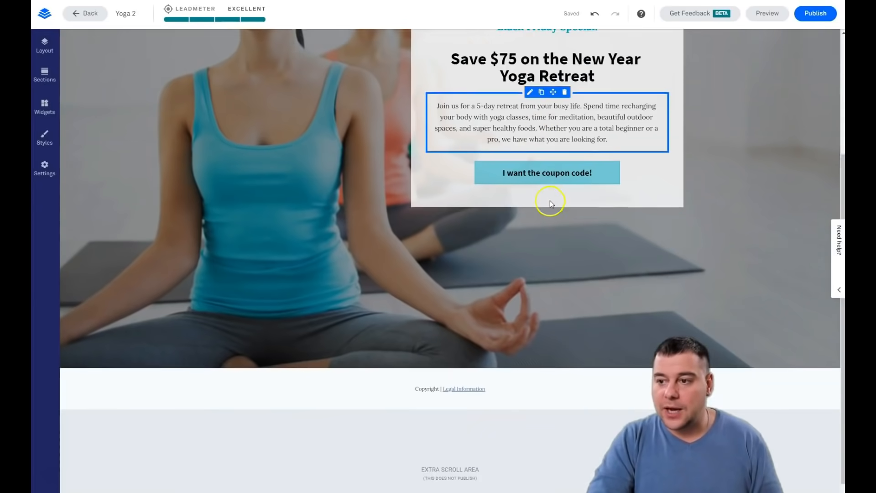
scroll(505, 205, "up", 5)
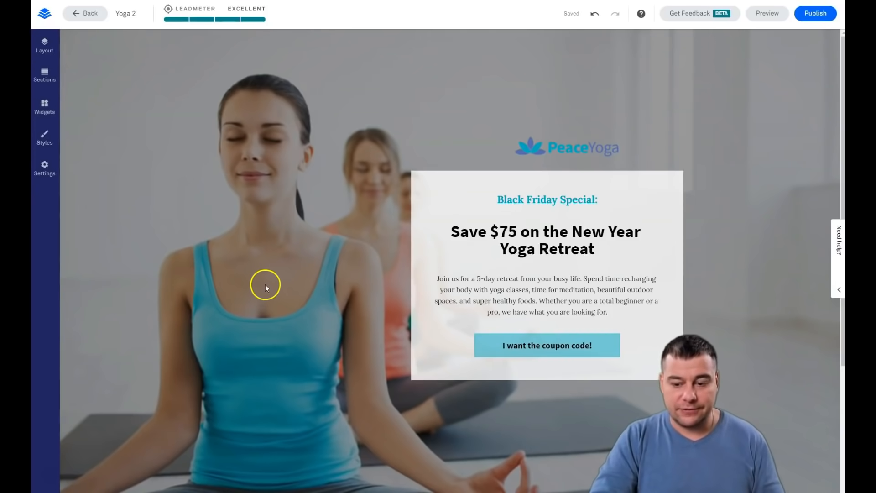
left_click(253, 276)
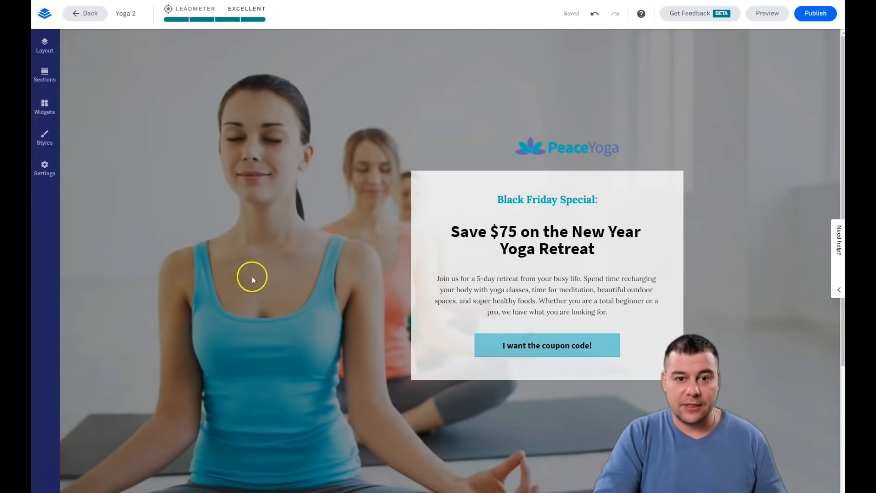
Examine the page-wide font styles for headlines, text and countdowns
left_click(45, 139)
left_click(131, 74)
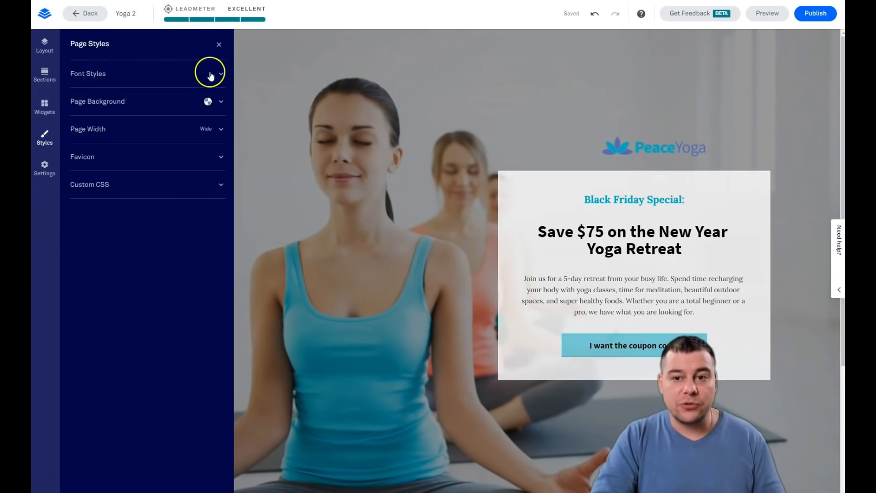
left_click(173, 108)
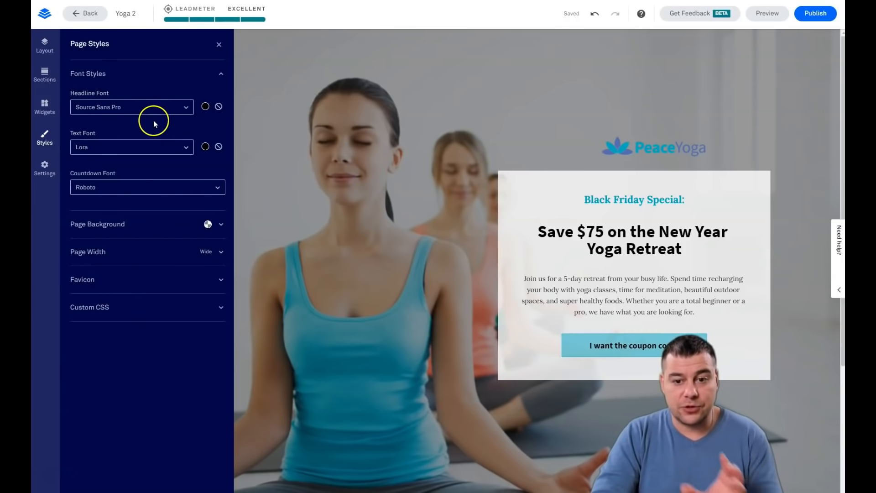
Review the page's SEO, social and analytics settings, and close them without entering anything
left_click(44, 168)
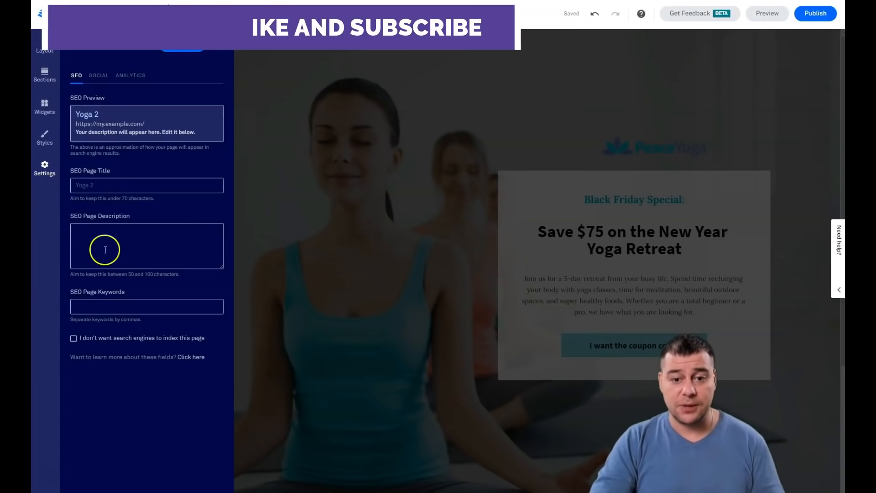
left_click(135, 241)
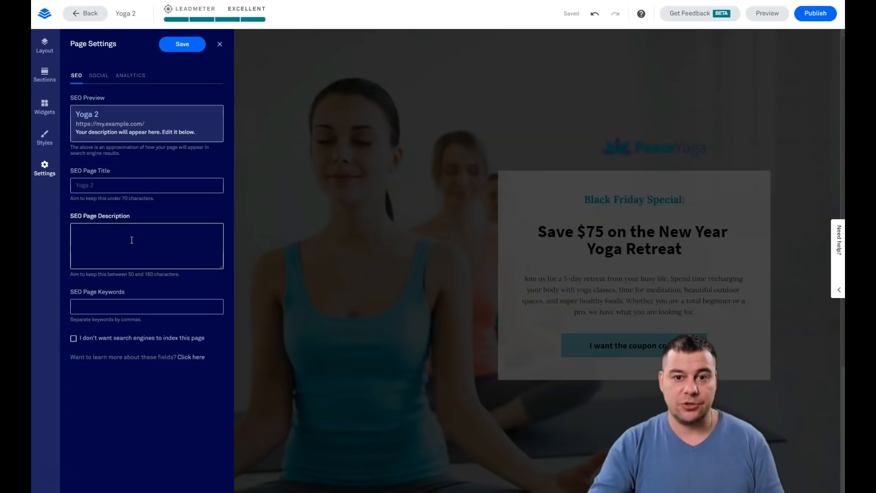
left_click(96, 77)
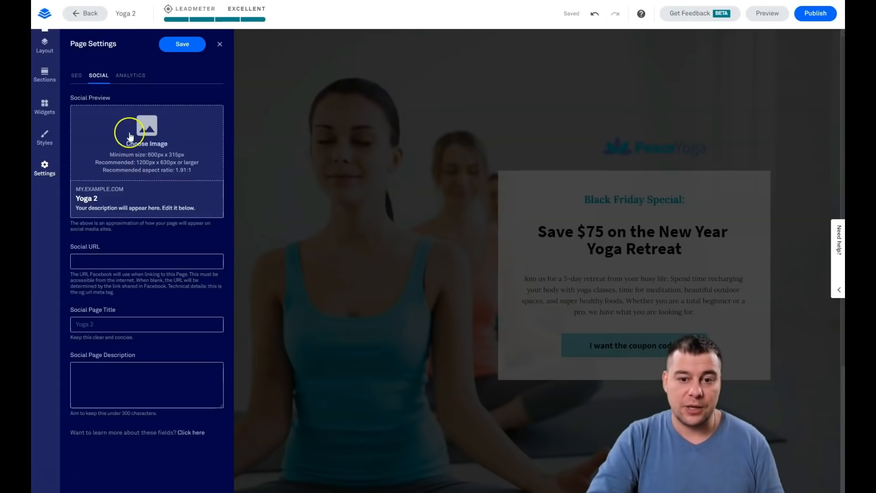
left_click(135, 75)
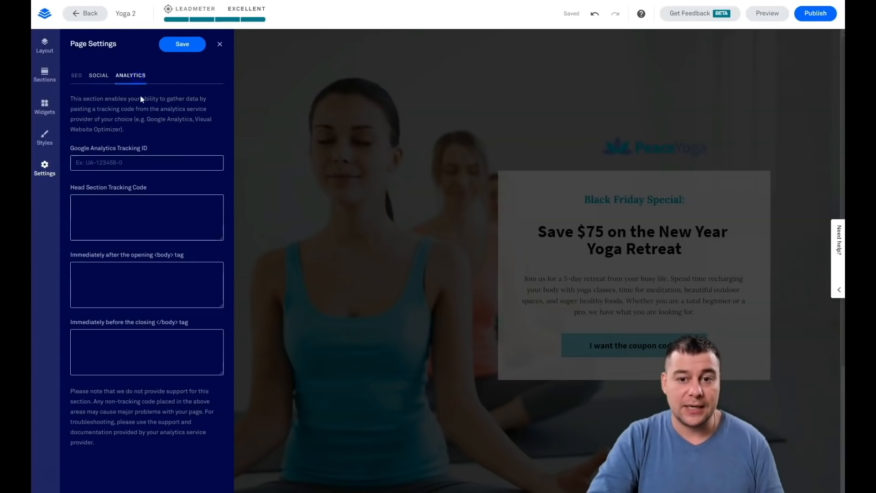
left_click(155, 172)
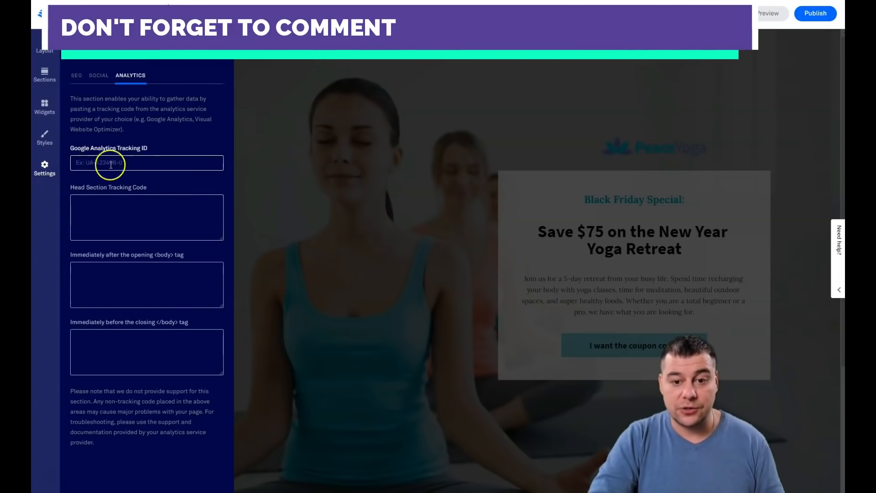
left_click(220, 44)
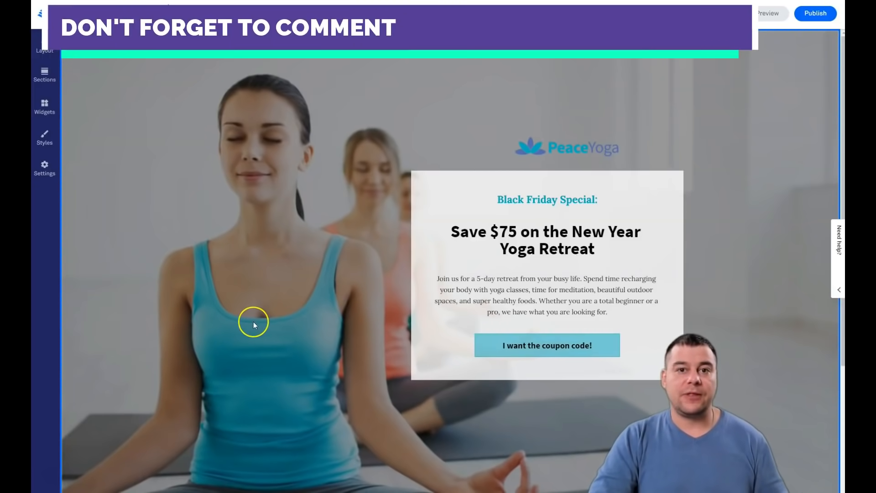
scroll(252, 319, "down", 5)
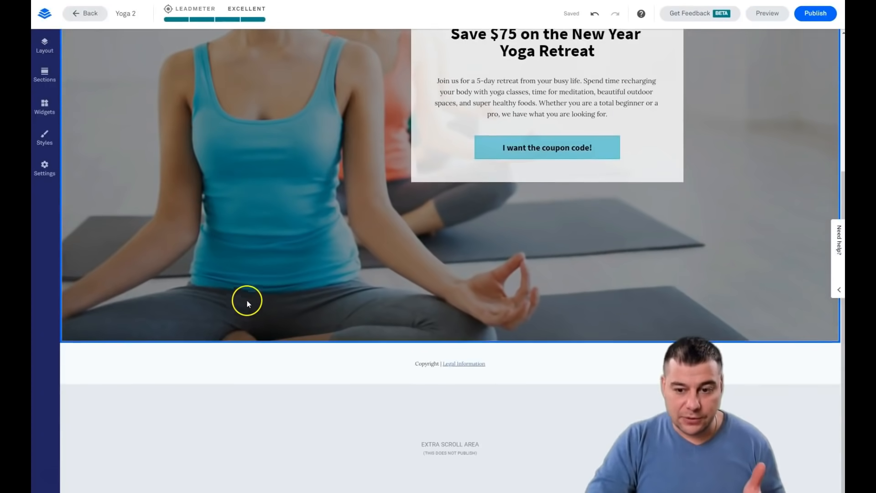
scroll(248, 300, "up", 5)
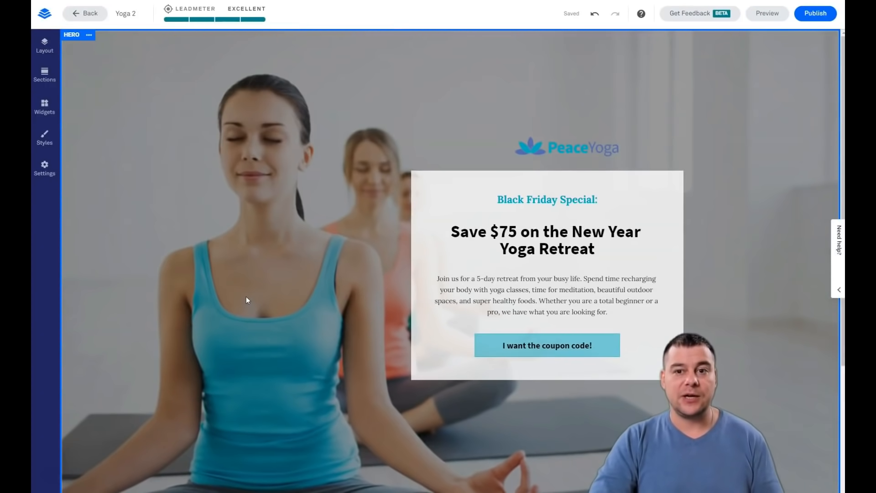